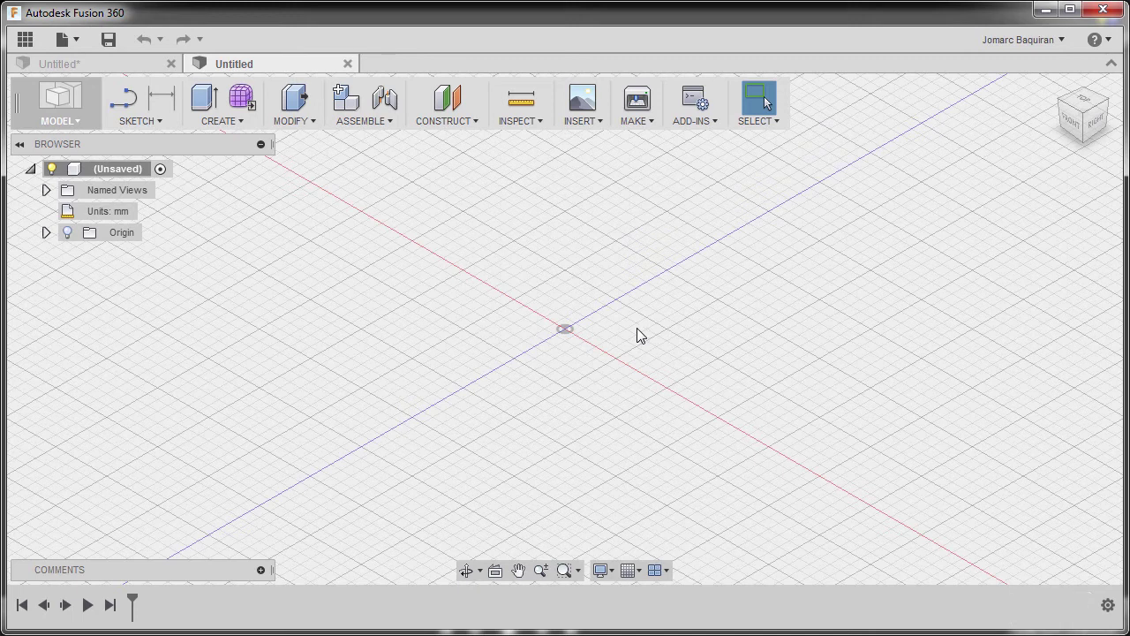
On the XY plane, draw a center rectangle at the origin, 65 mm wide and 98 mm tall
key("s")
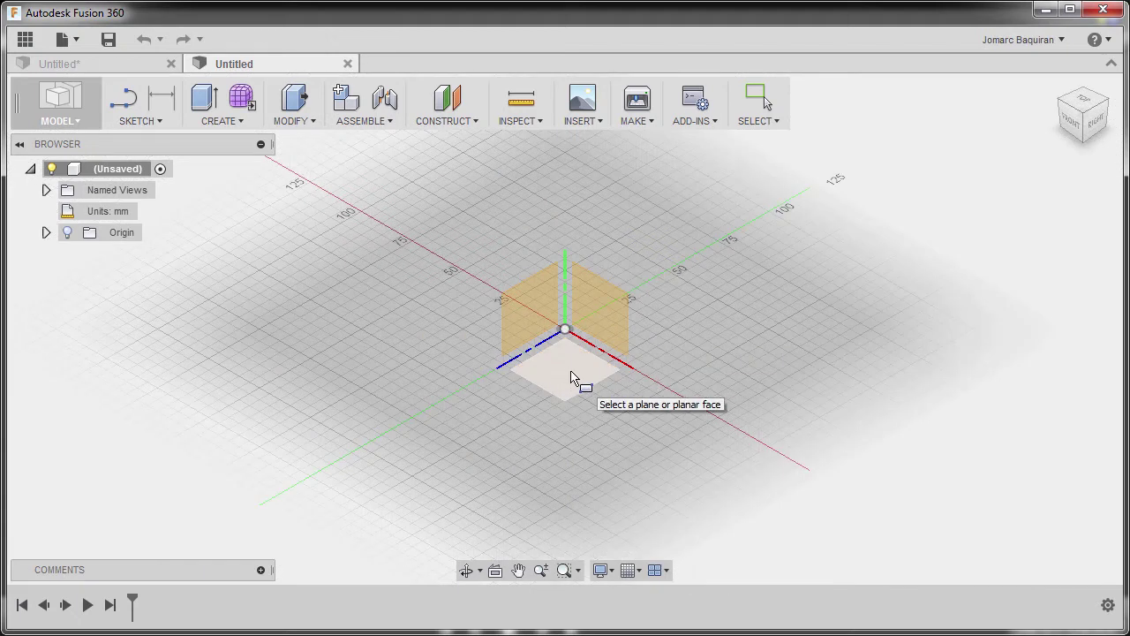
left_click(569, 373)
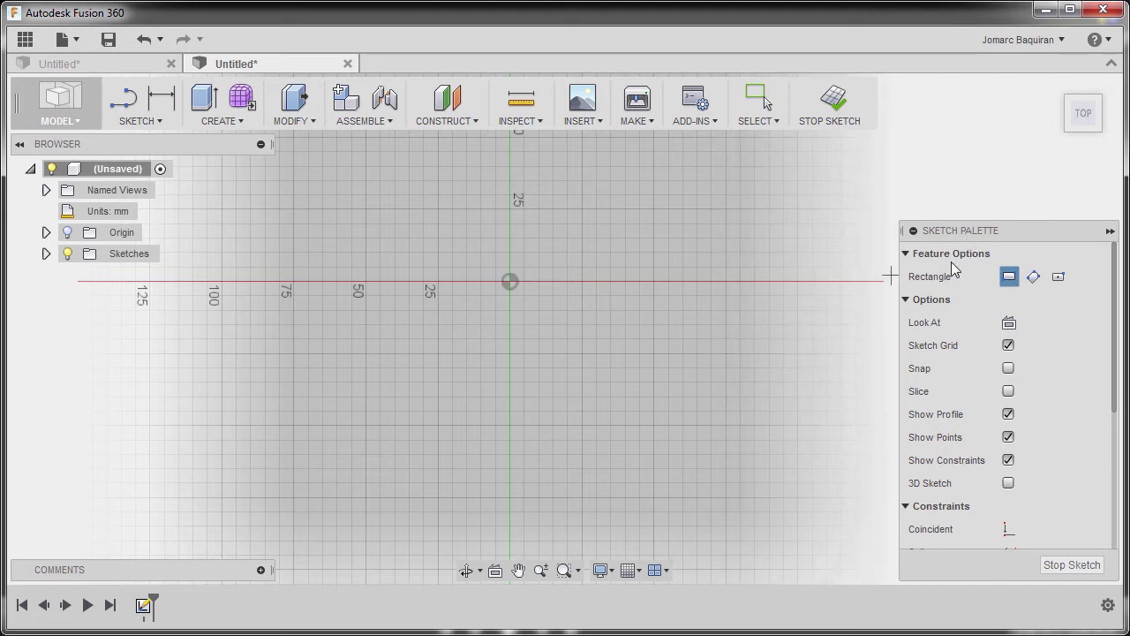
left_click(1059, 279)
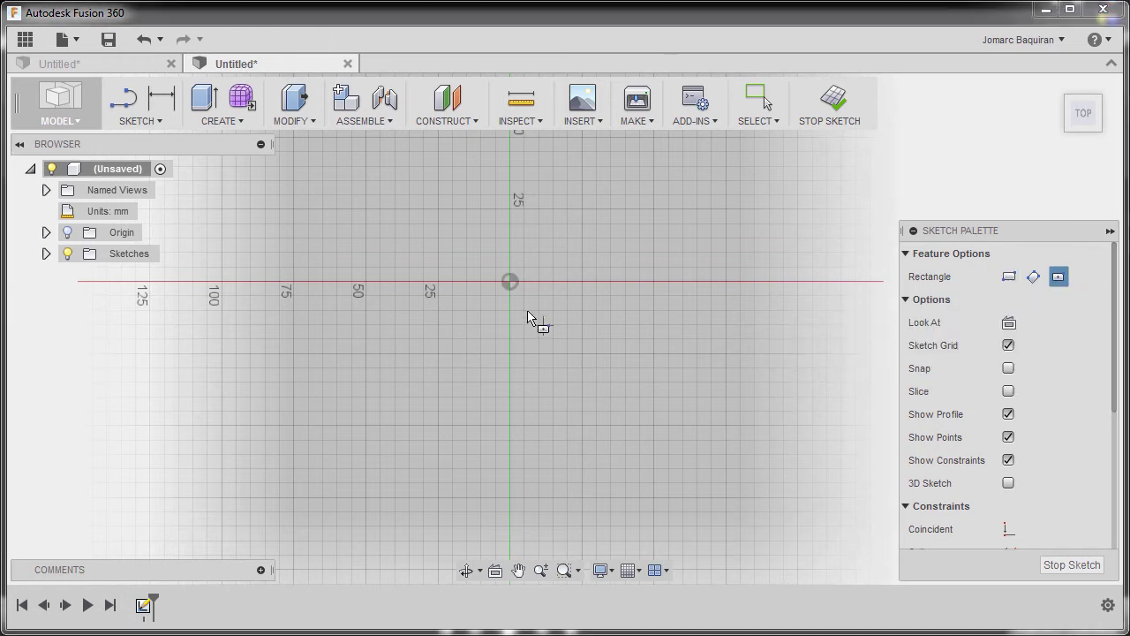
left_click(509, 282)
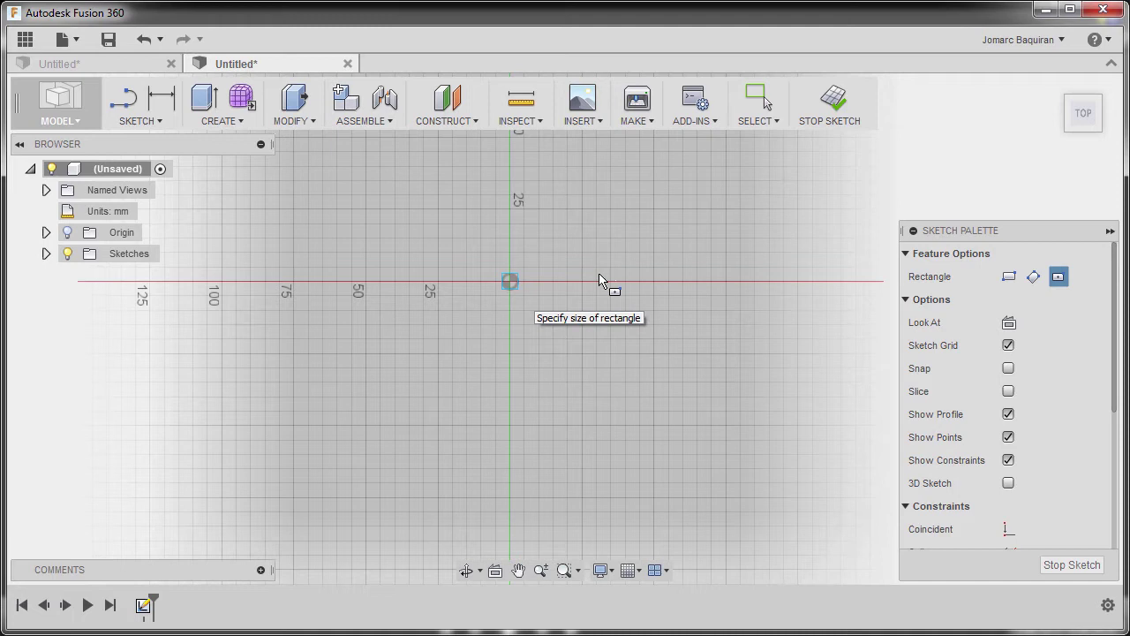
mouse_move(598, 273)
middle_mouse_down()
mouse_move(613, 391)
mouse_move(616, 378)
middle_mouse_up()
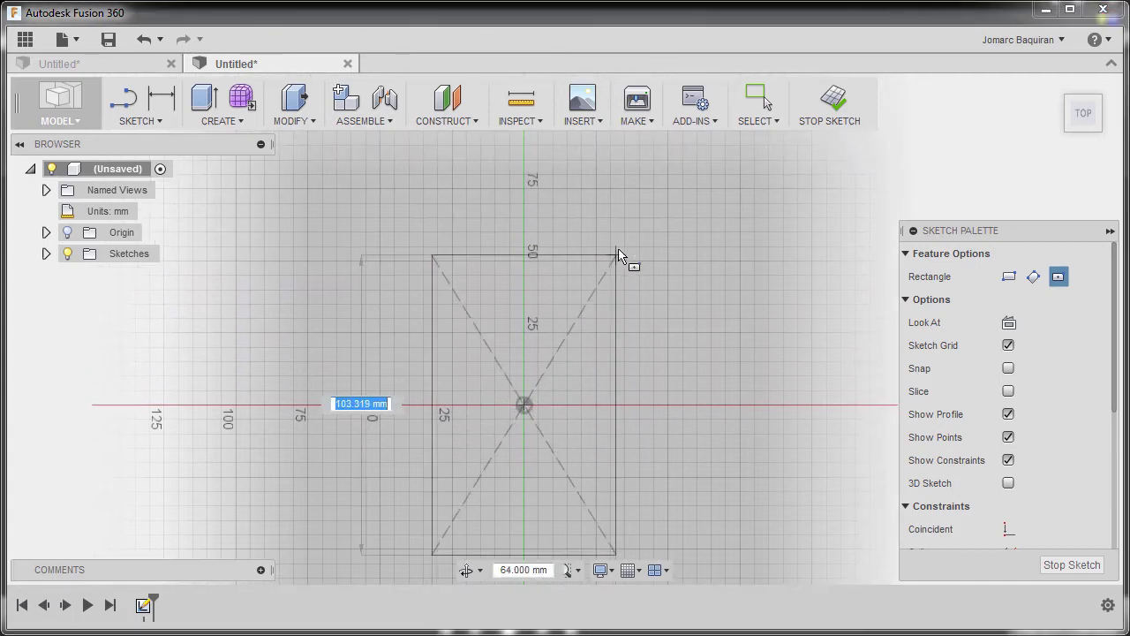
mouse_move(624, 253)
middle_mouse_down()
mouse_move(616, 206)
mouse_move(628, 197)
middle_mouse_up()
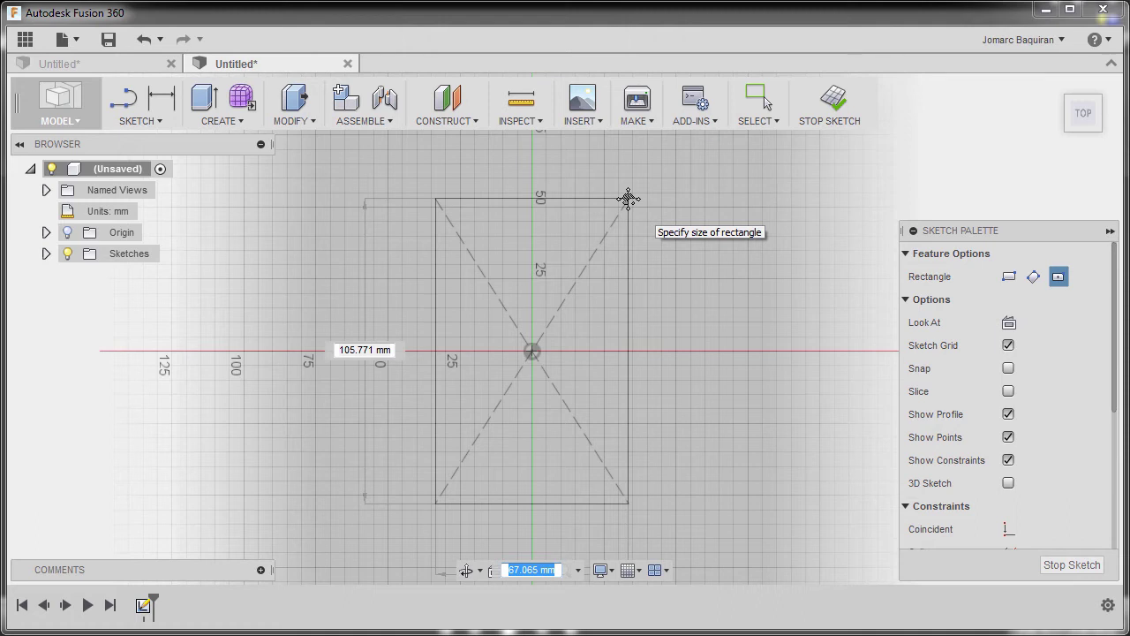
type("65")
key("Tab")
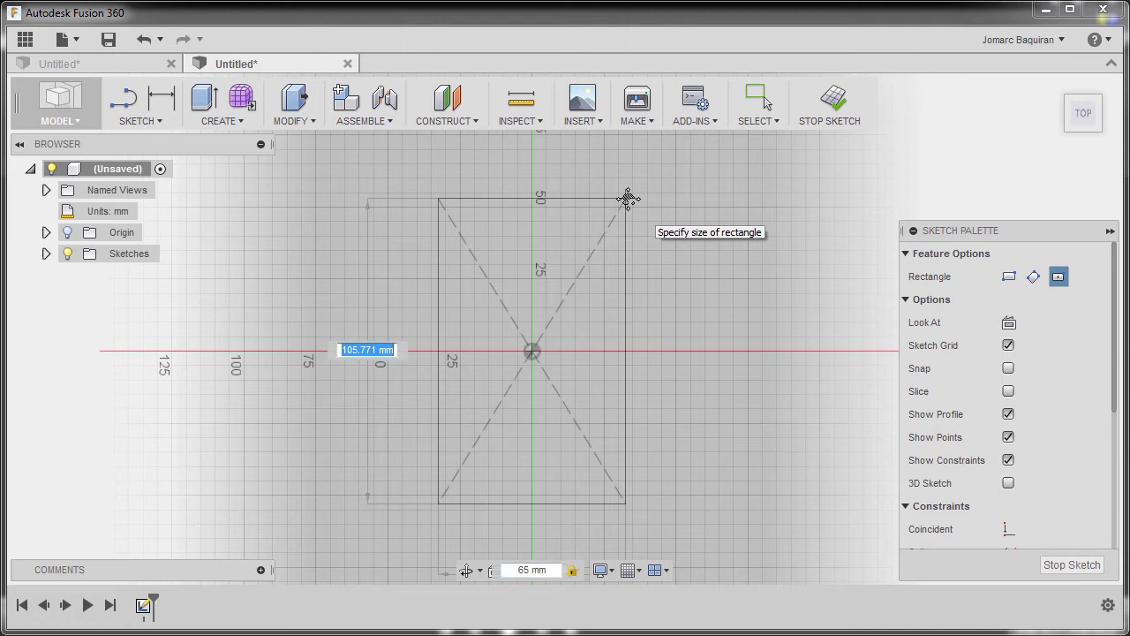
type("98")
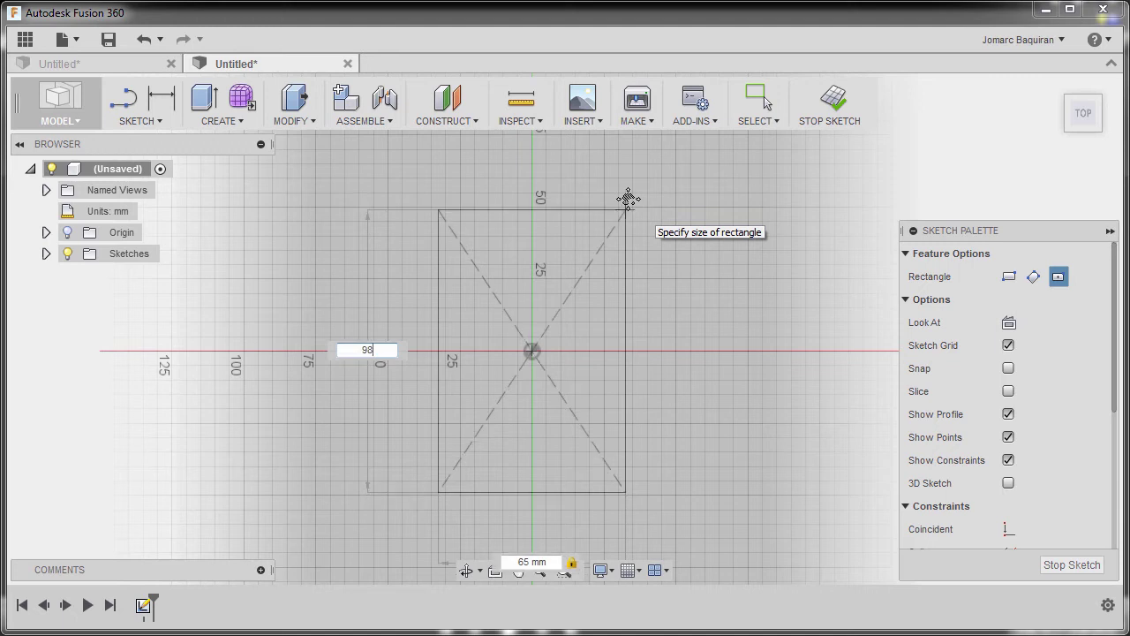
key("Return")
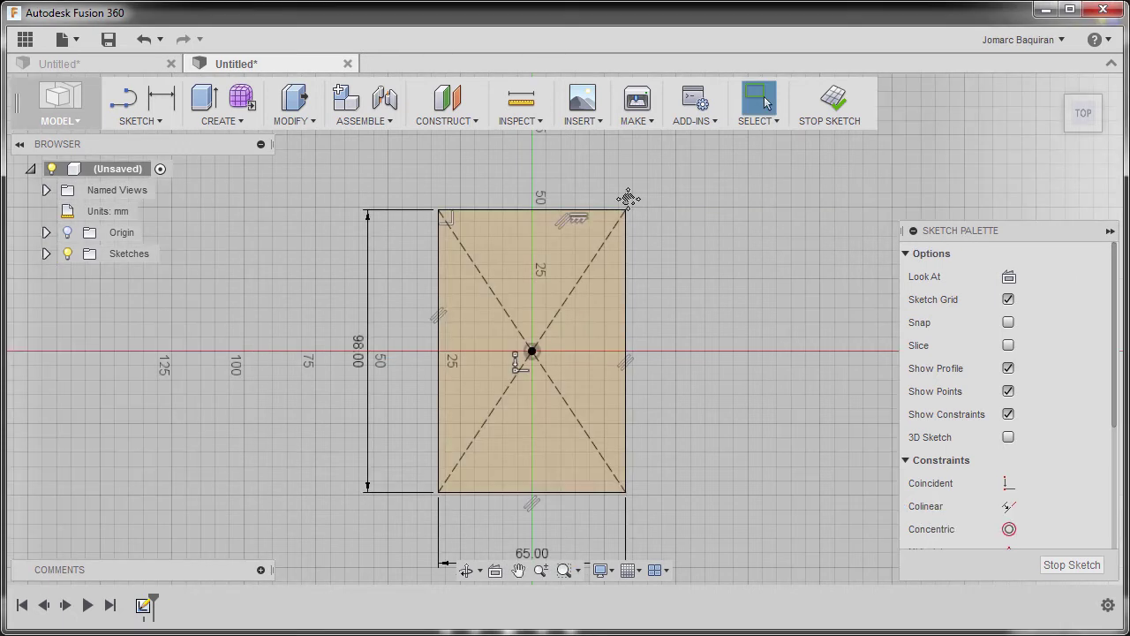
Extrude the rectangle profile a distance of -25 mm into a new body
key("e")
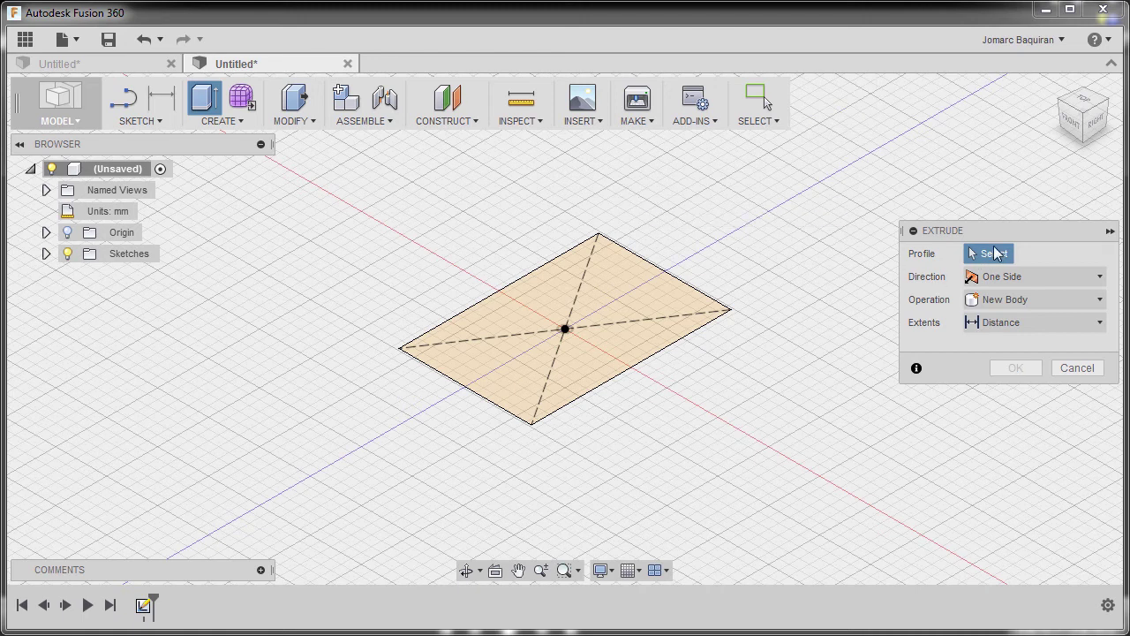
left_click(641, 289)
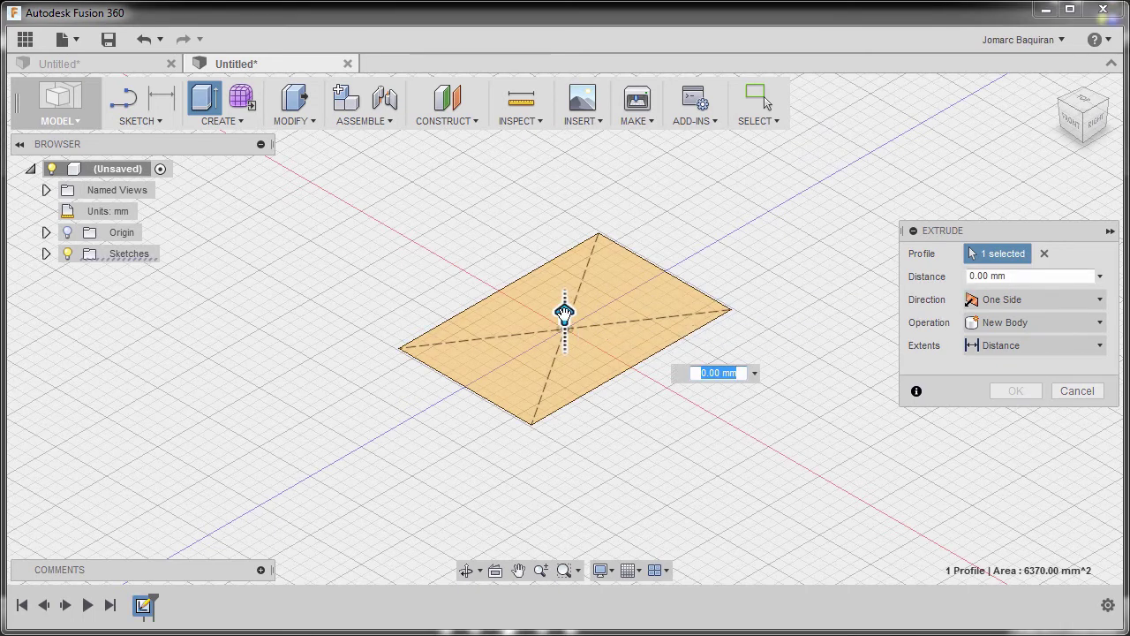
left_click_drag(565, 324, 567, 446)
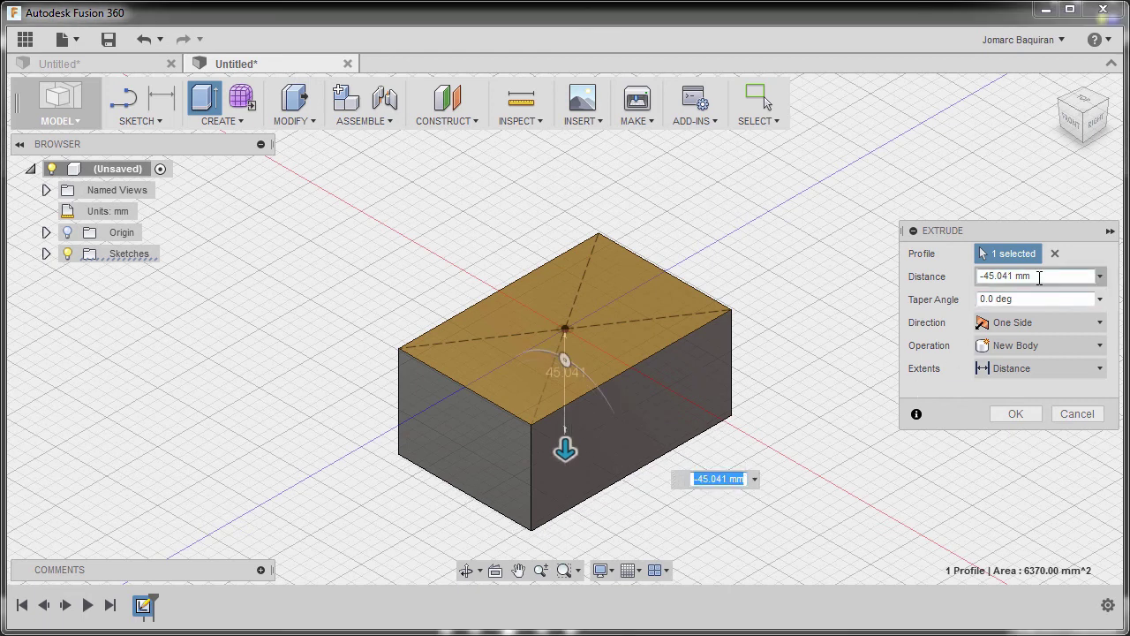
left_click_drag(1040, 277, 943, 281)
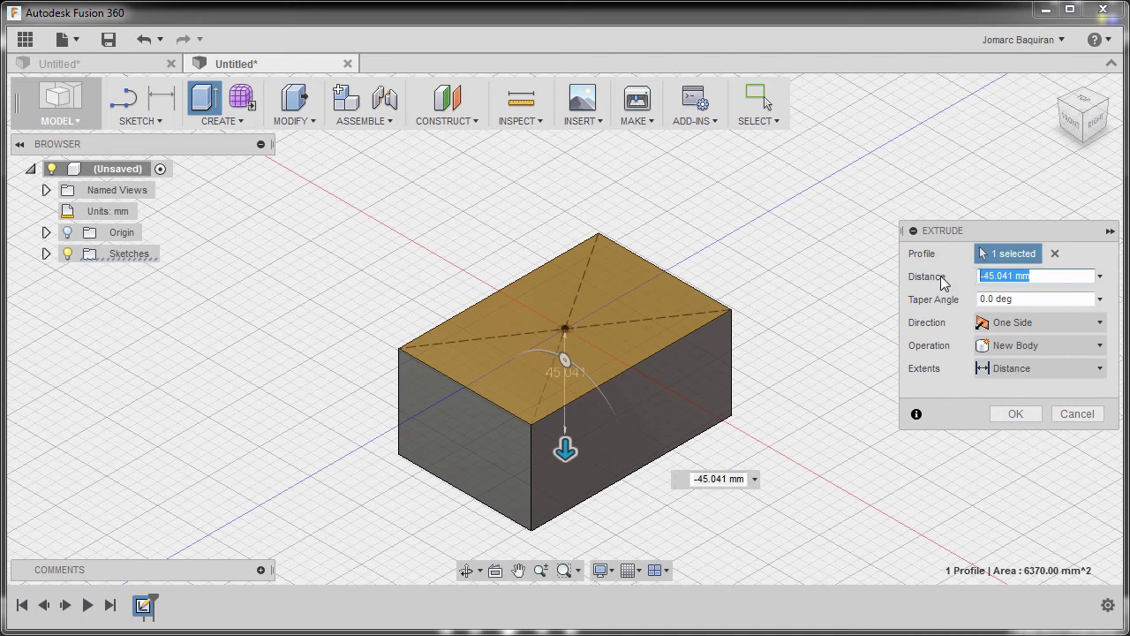
type("-25")
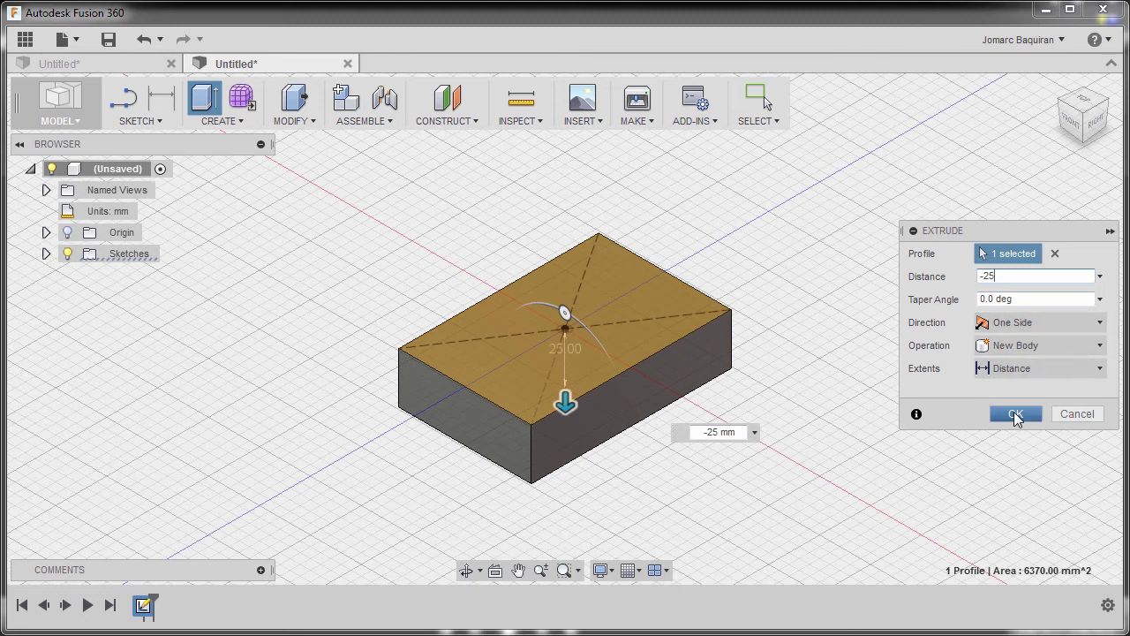
left_click(1014, 414)
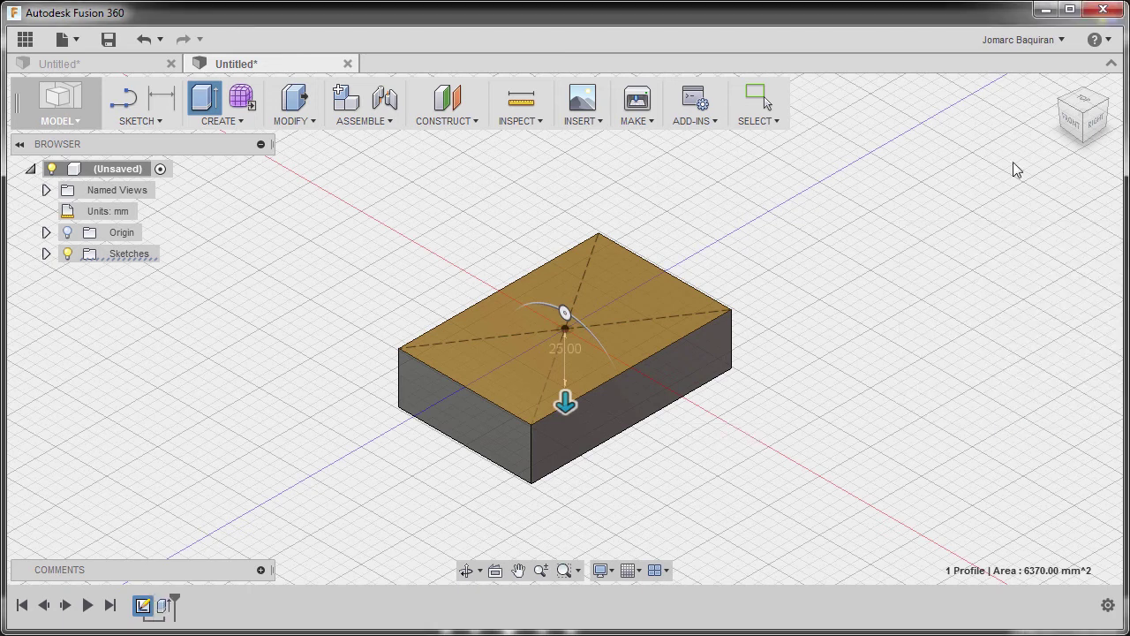
On the front XZ plane, draw a 6 mm by 33 mm center rectangle inside the block
key("F6")
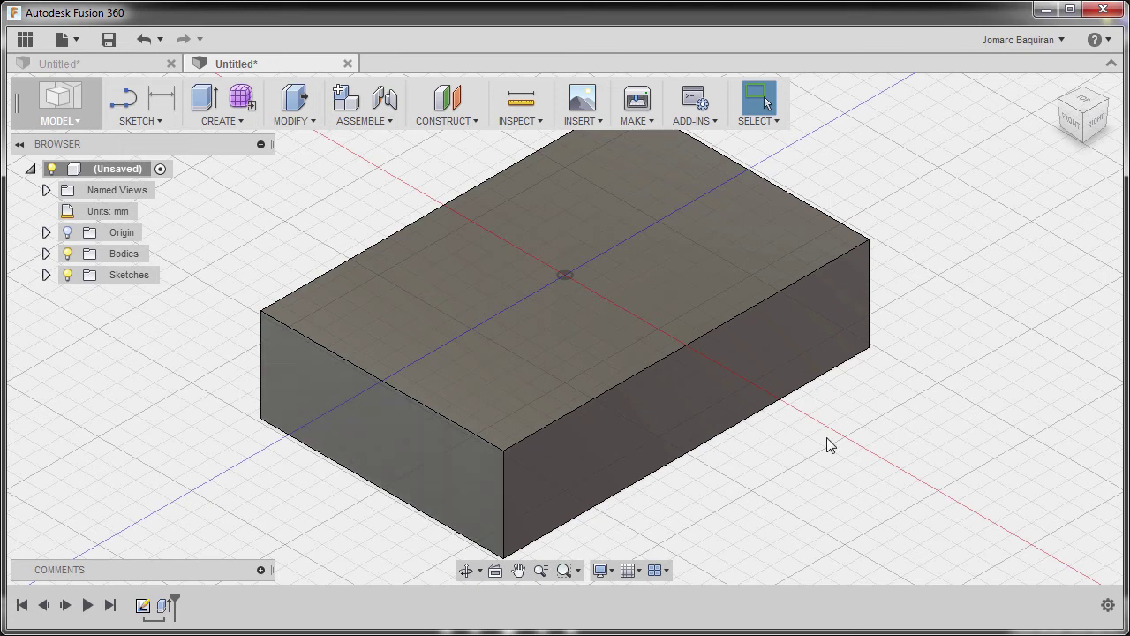
key("s")
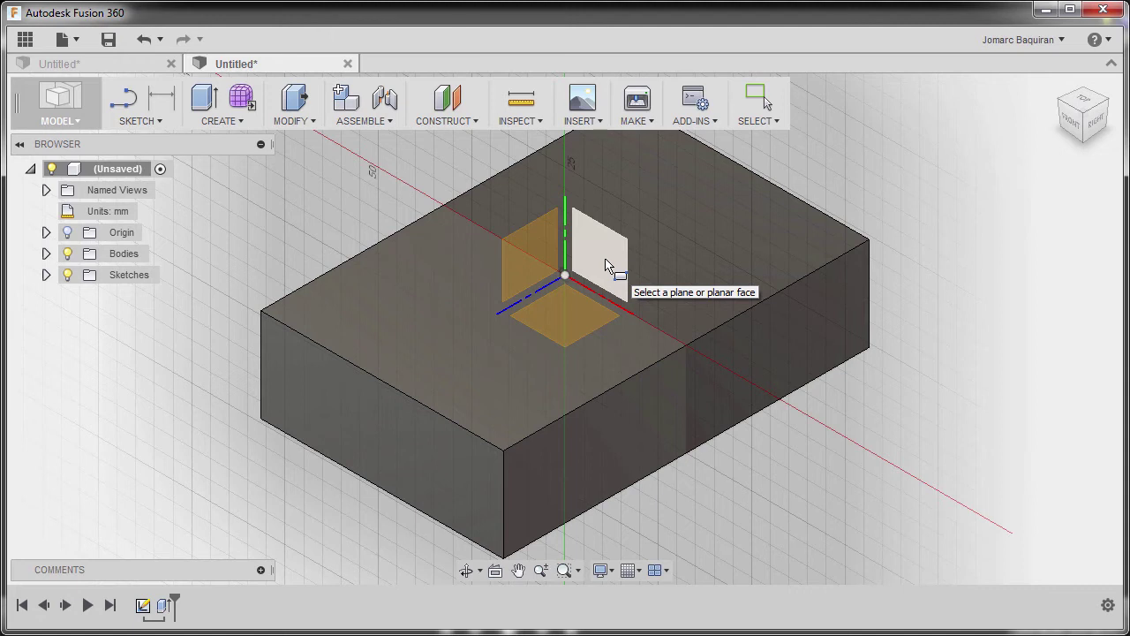
left_click(608, 265)
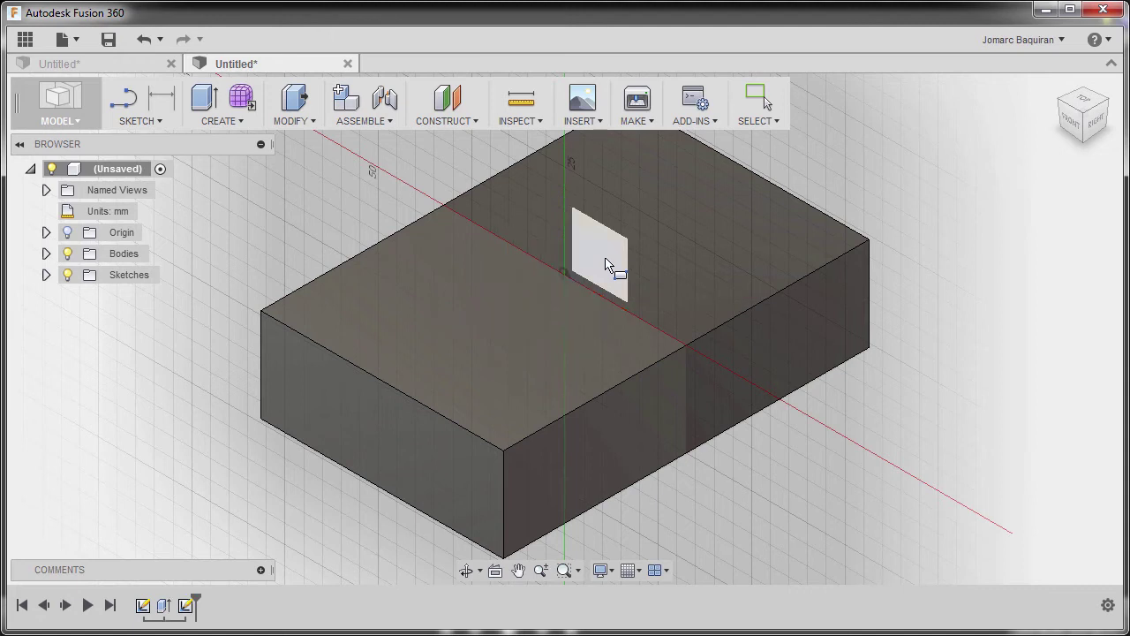
key("r")
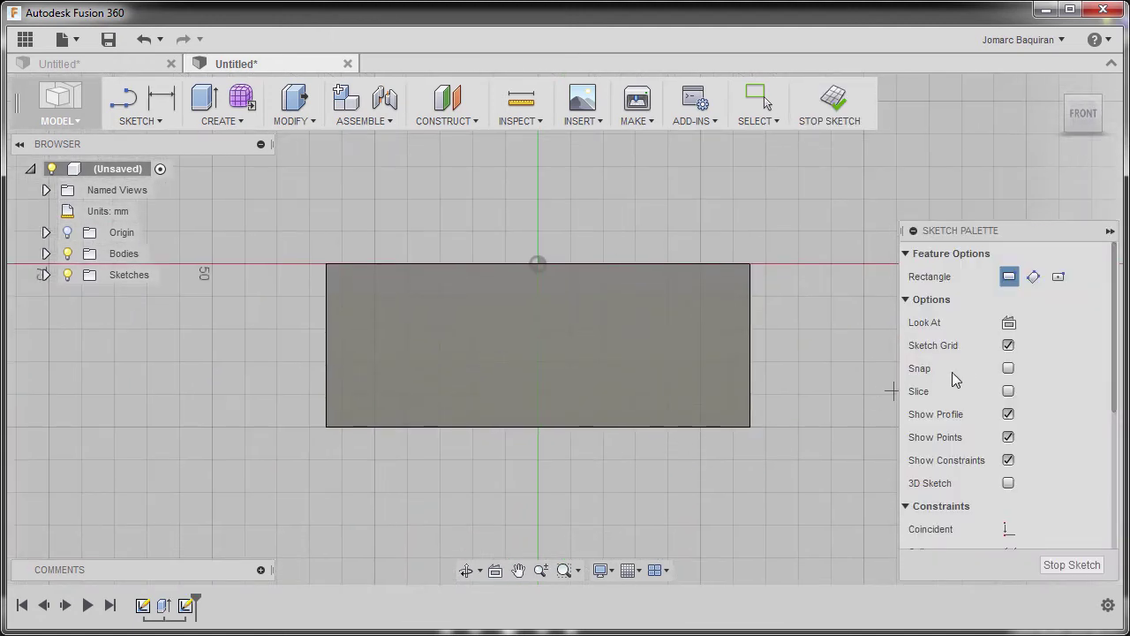
left_click(1058, 277)
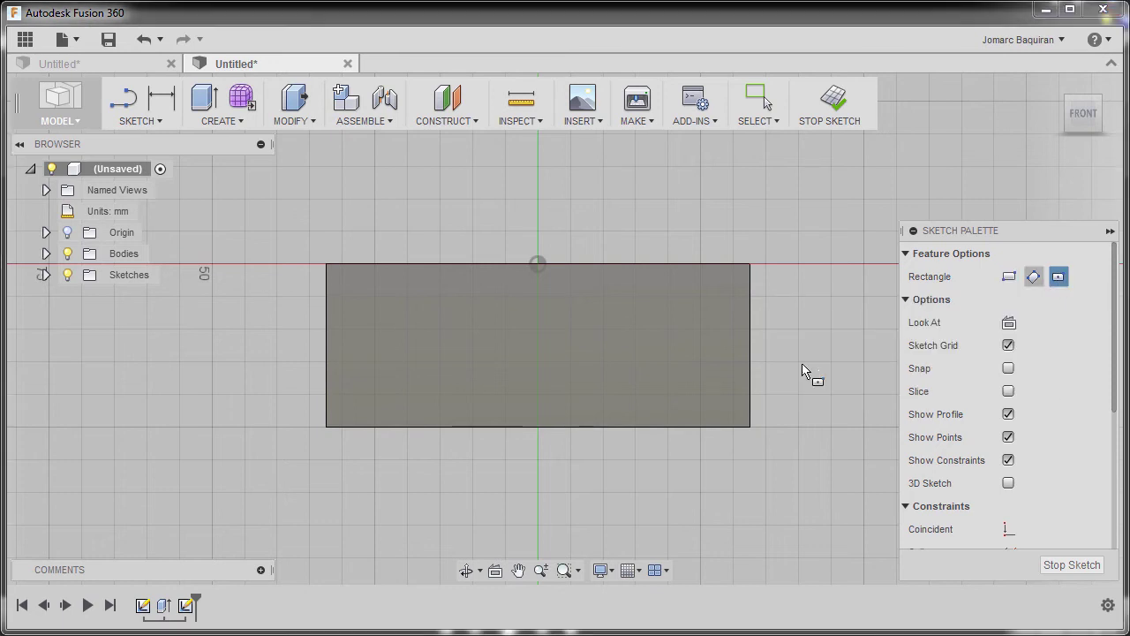
left_click(512, 356)
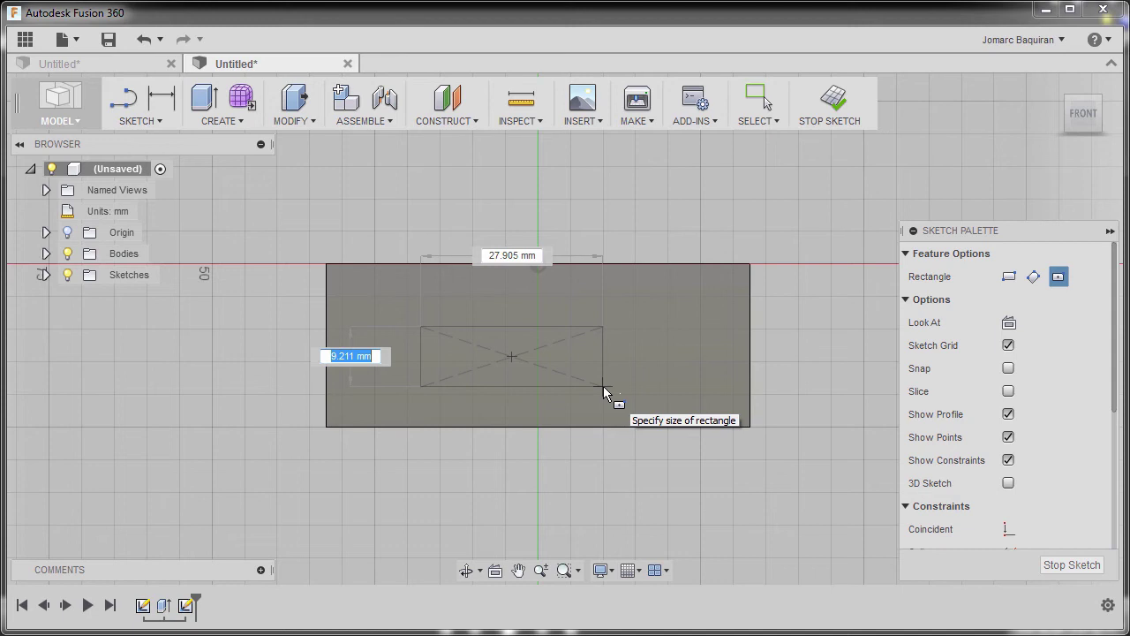
type("6")
key("Tab")
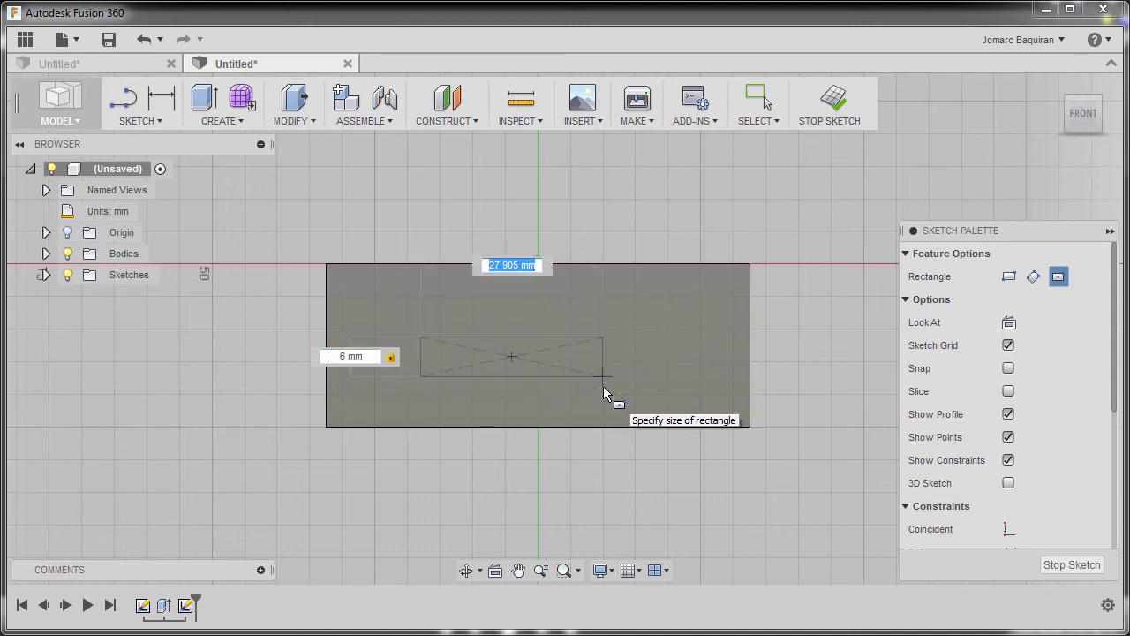
type("33")
key("Tab")
key("Return")
key("Escape")
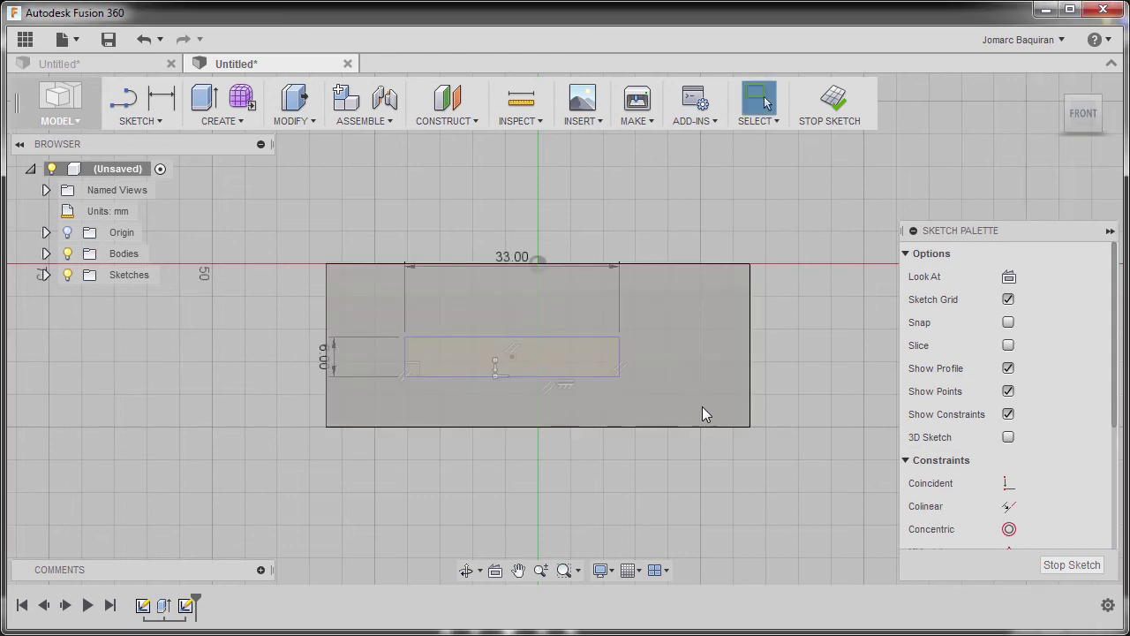
Turn on Slice and Look At so the slot sketch is centred head-on against the cut face
middle_click_drag(712, 373, 619, 419, "shift")
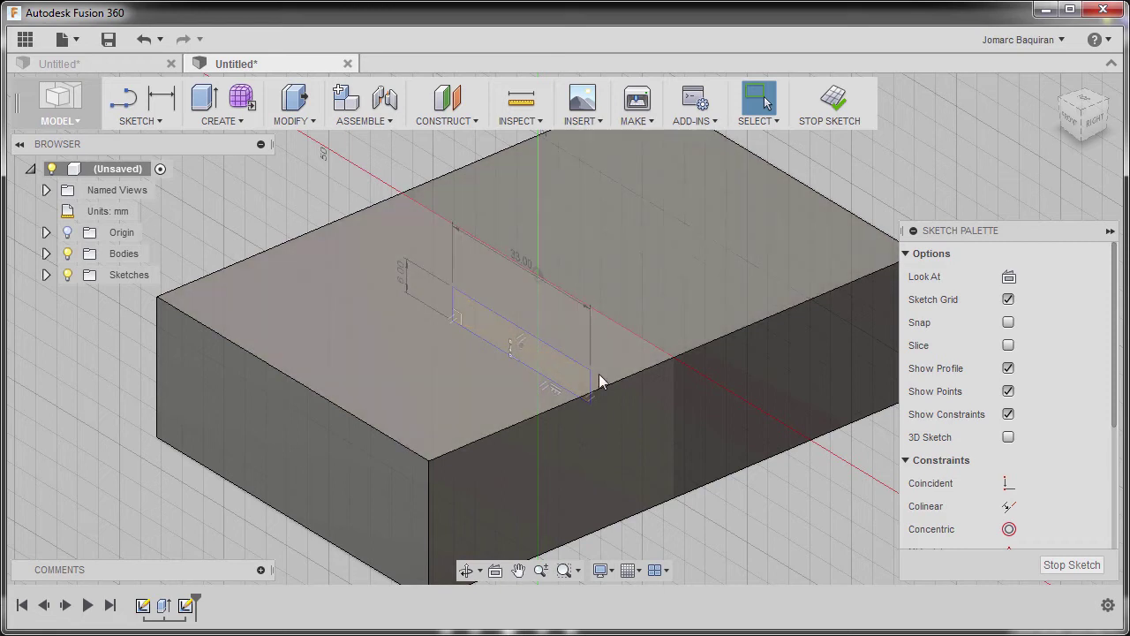
left_click(1008, 345)
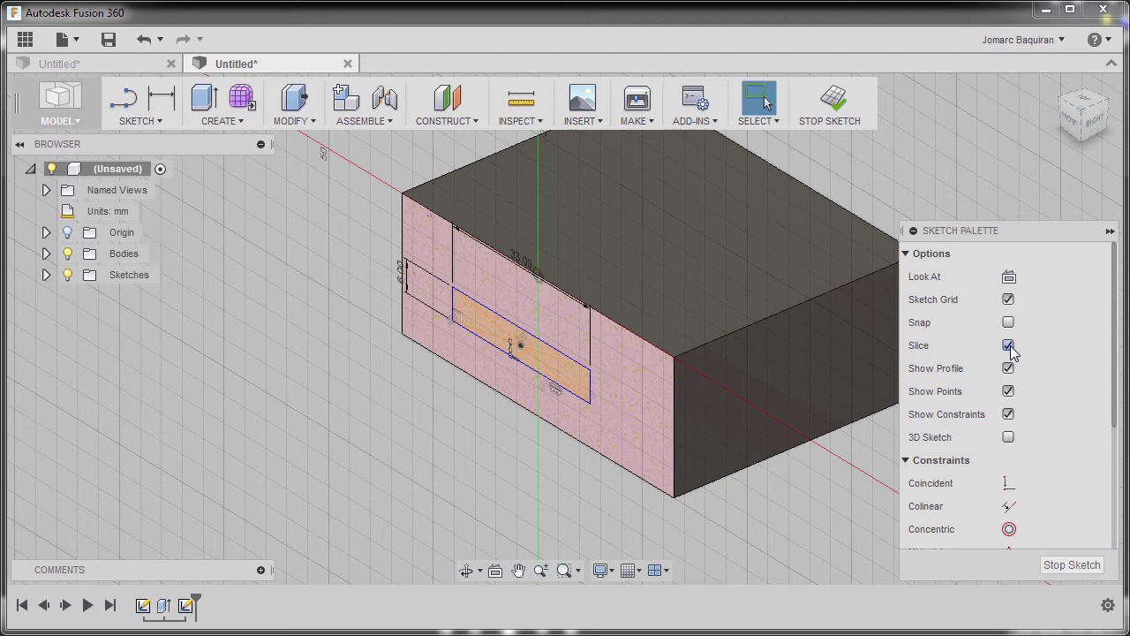
left_click(1008, 277)
scroll(540, 476, "up", 4)
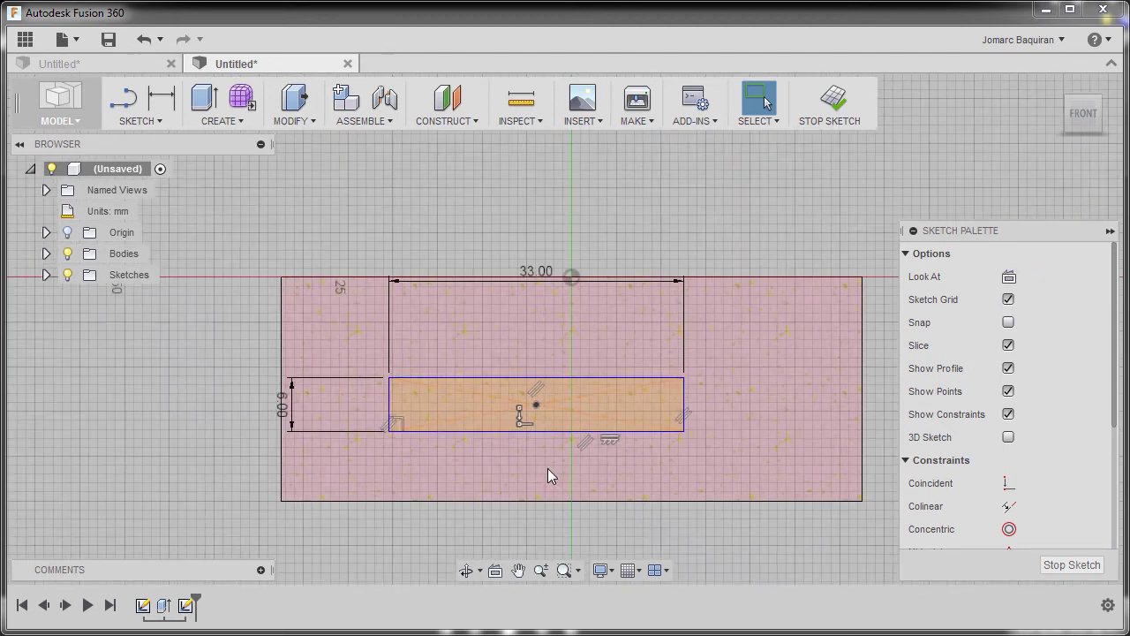
middle_click_drag(551, 462, 509, 434)
key("Escape")
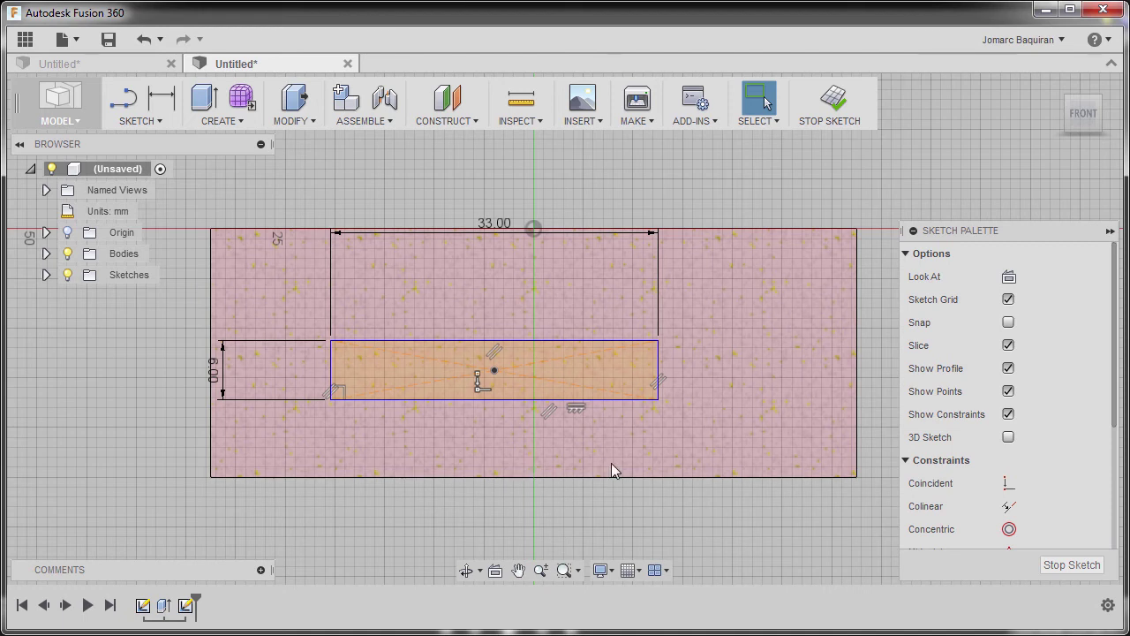
Make the slot's bottom-right corner coincident with the block outline's bottom edge
left_click(1008, 483)
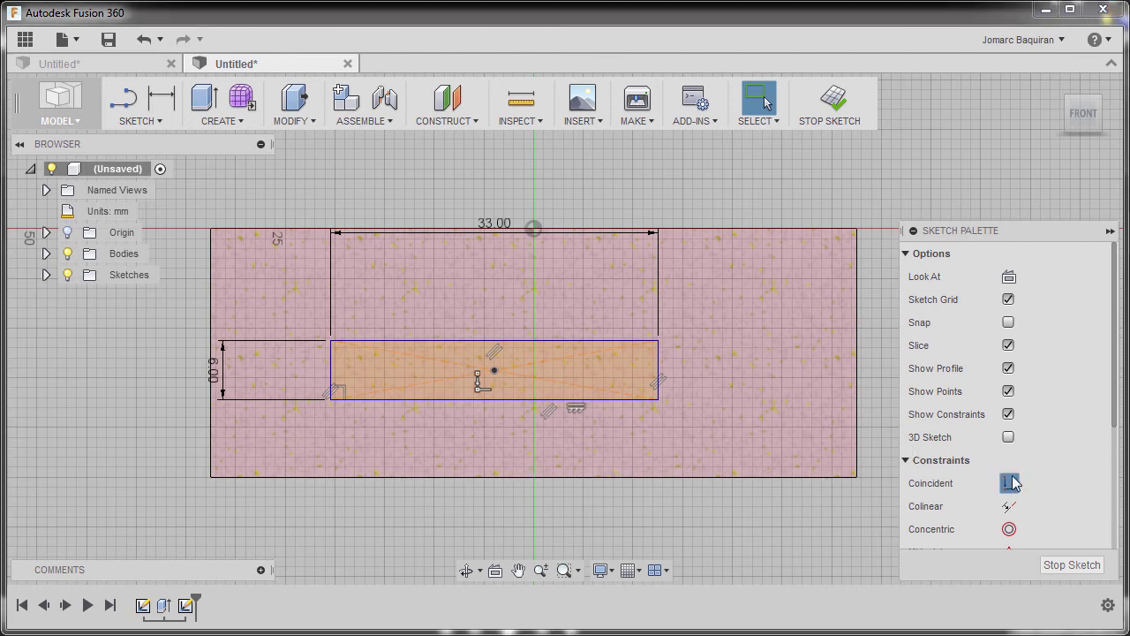
left_click(659, 401)
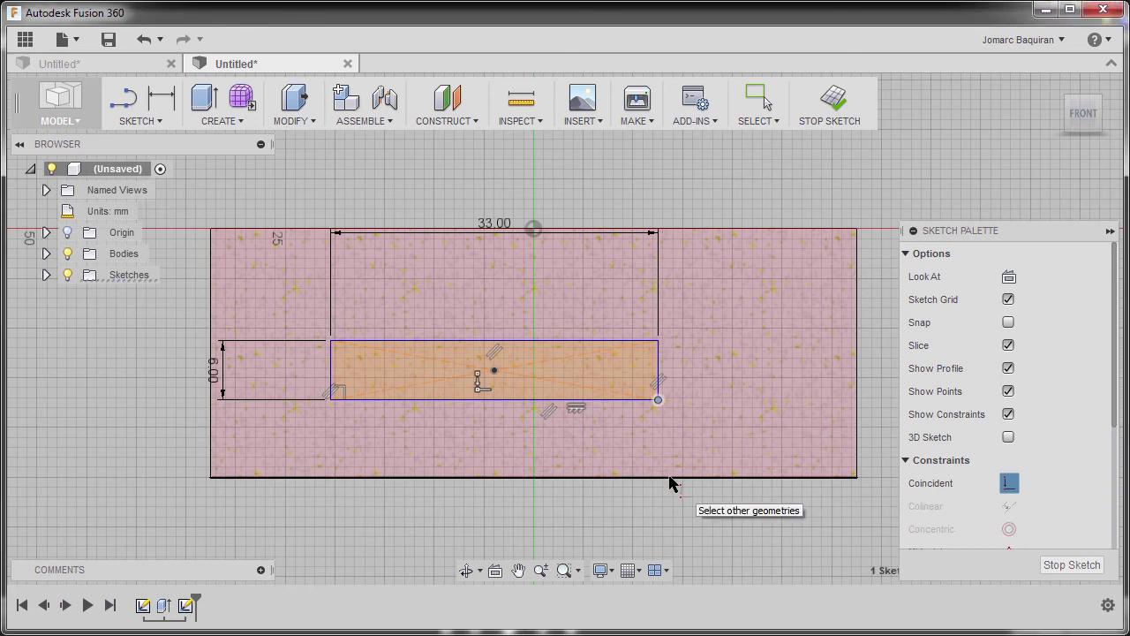
left_click(668, 476)
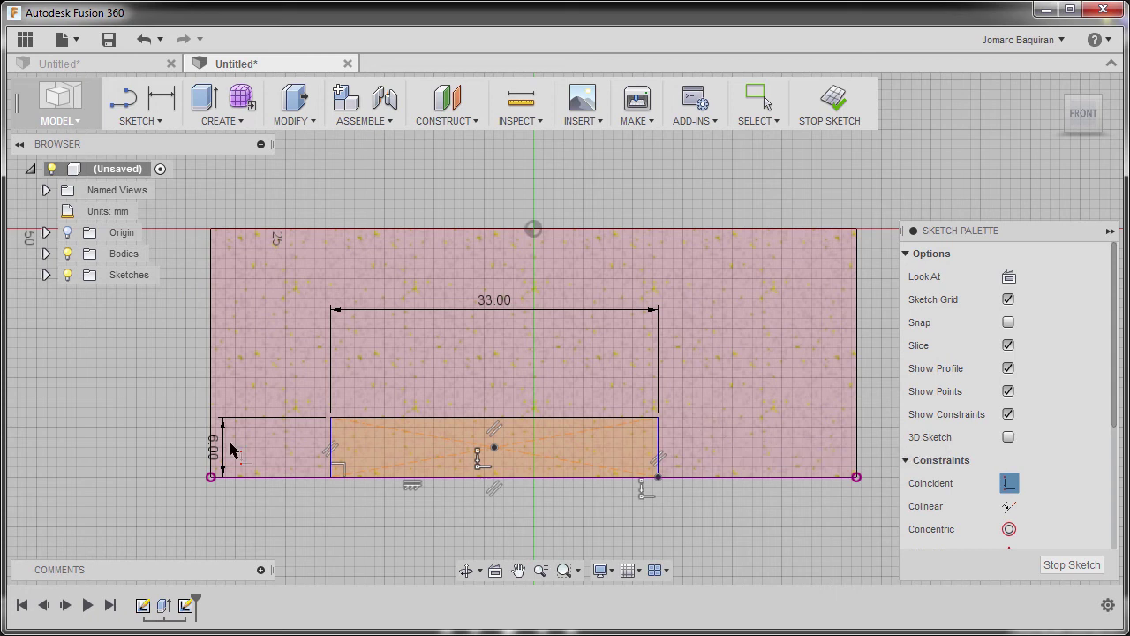
Dimension the slot's left edge 49 mm from the outline's right edge
key("d")
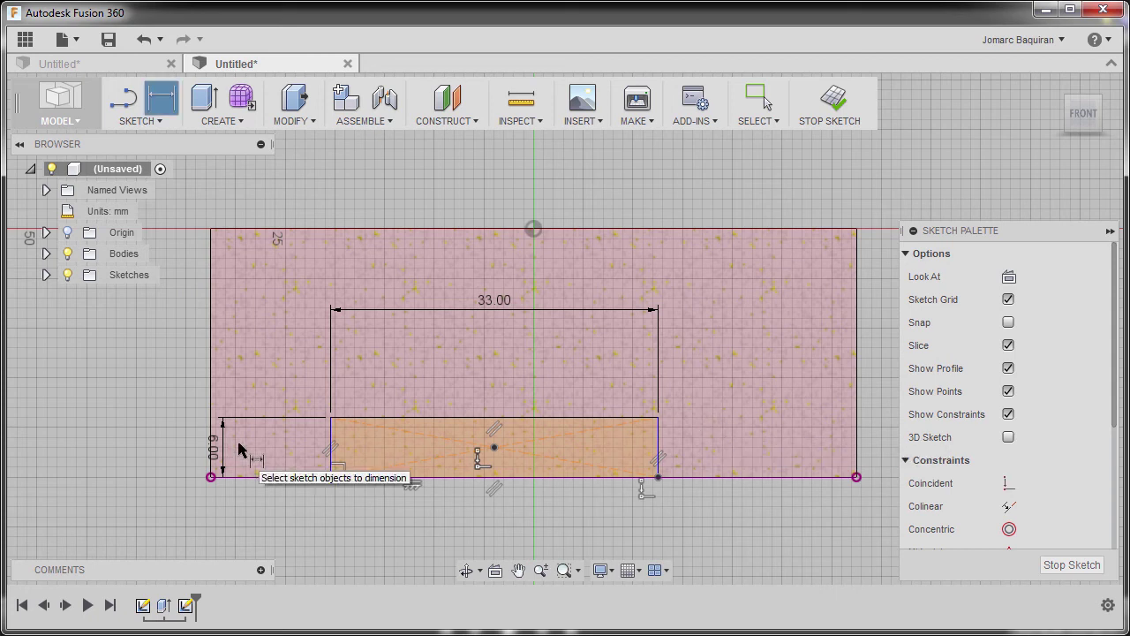
left_click(332, 449)
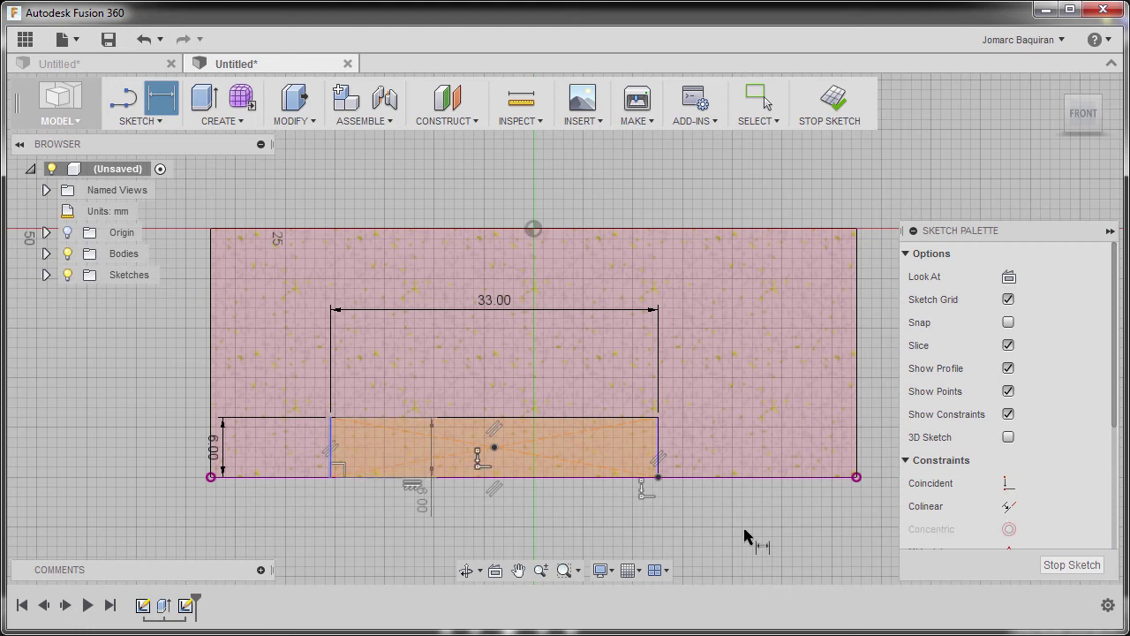
left_click(857, 436)
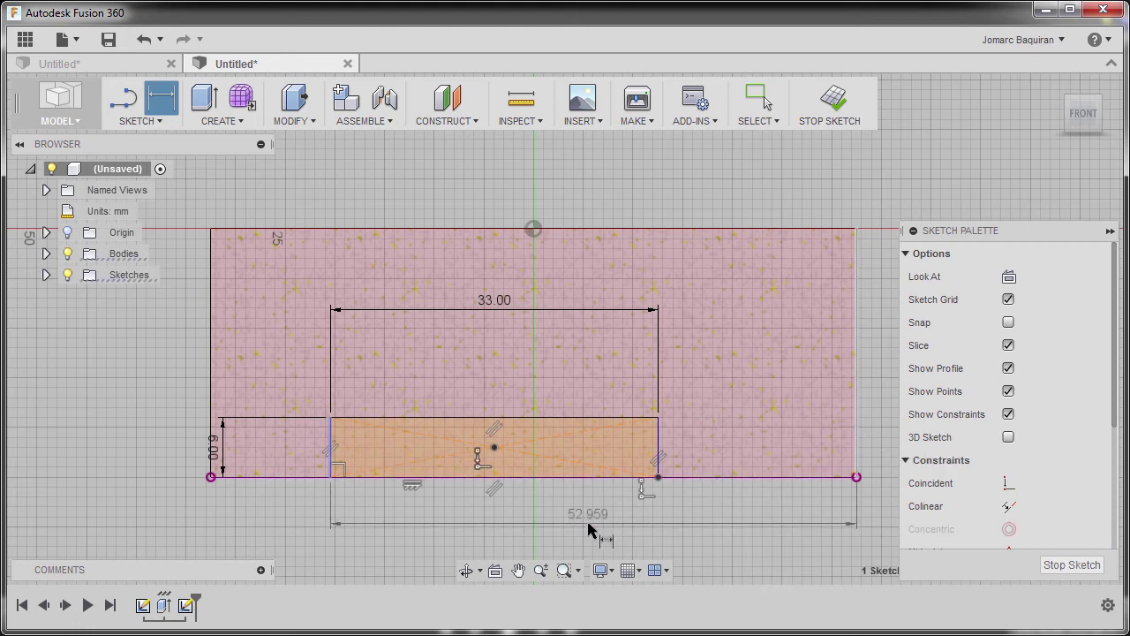
left_click(599, 526)
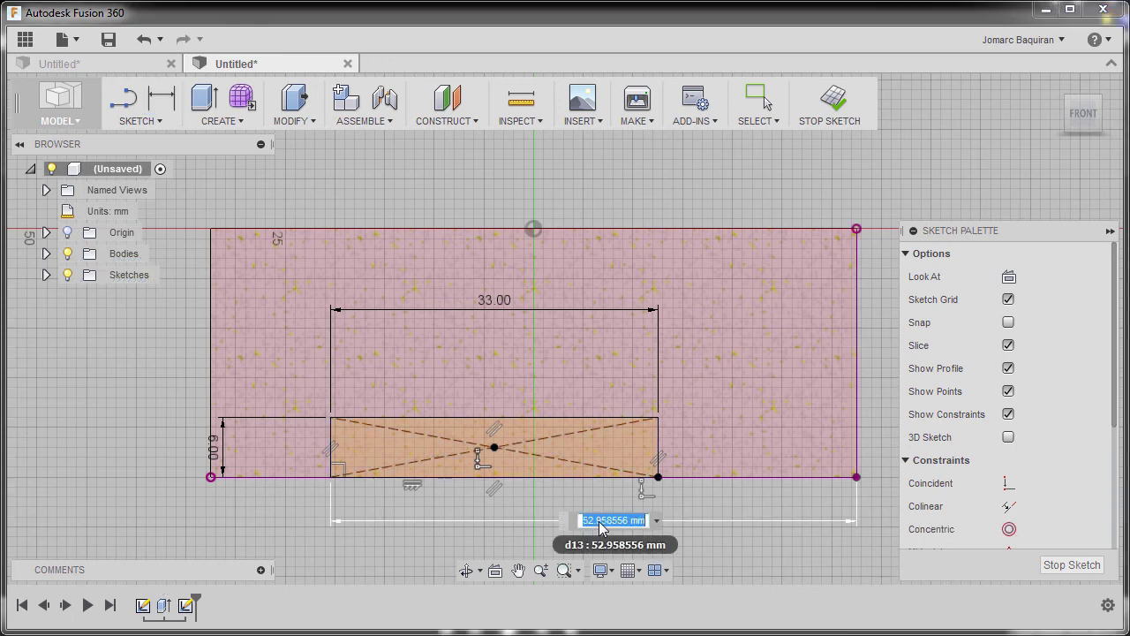
type("49")
key("Return")
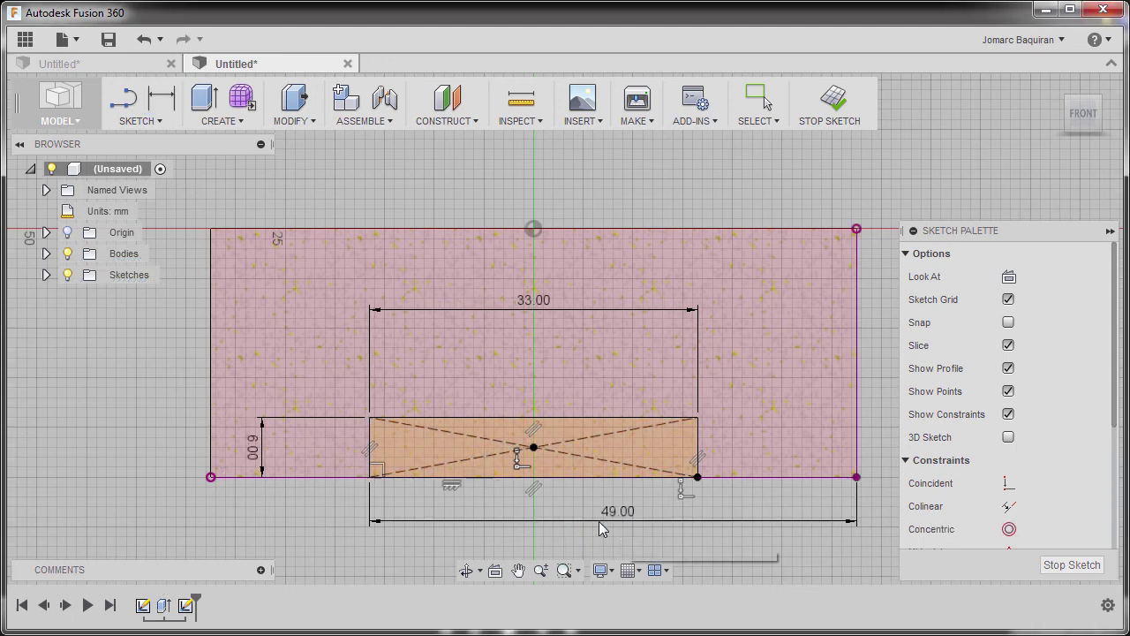
key("Escape")
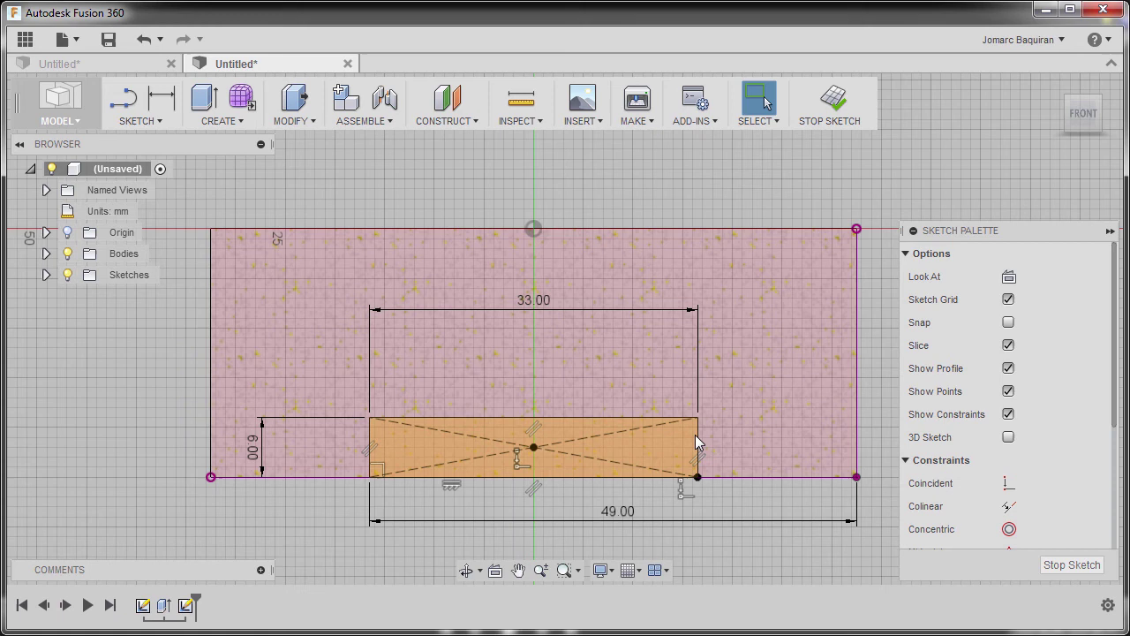
Select the slot's top corner points and top edge, then clear the selection
left_click(699, 418)
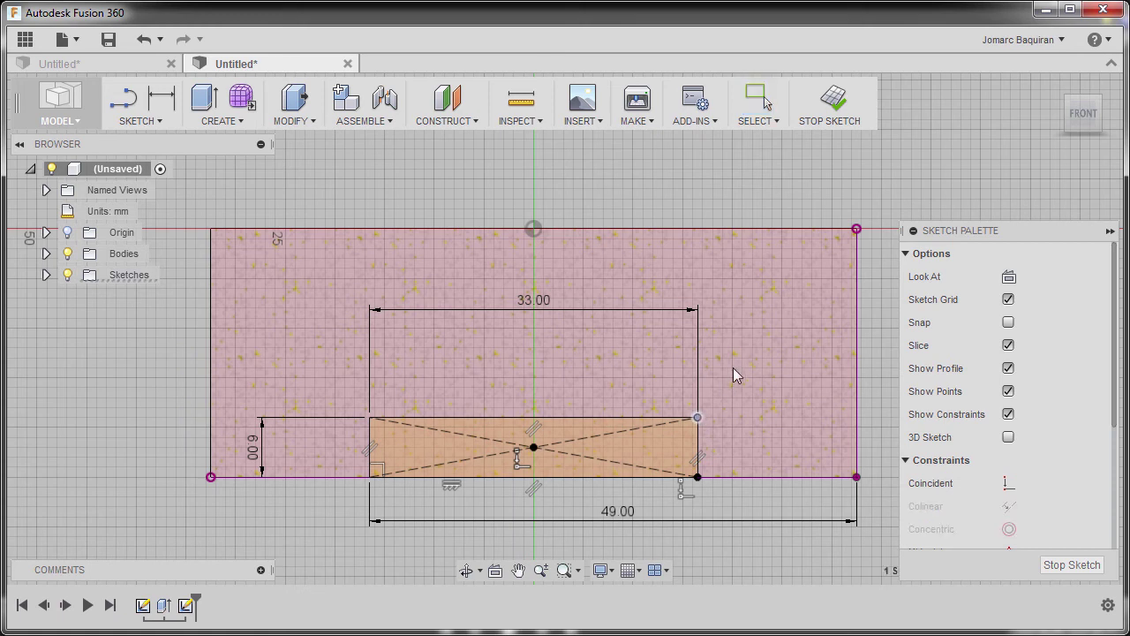
left_click(370, 418)
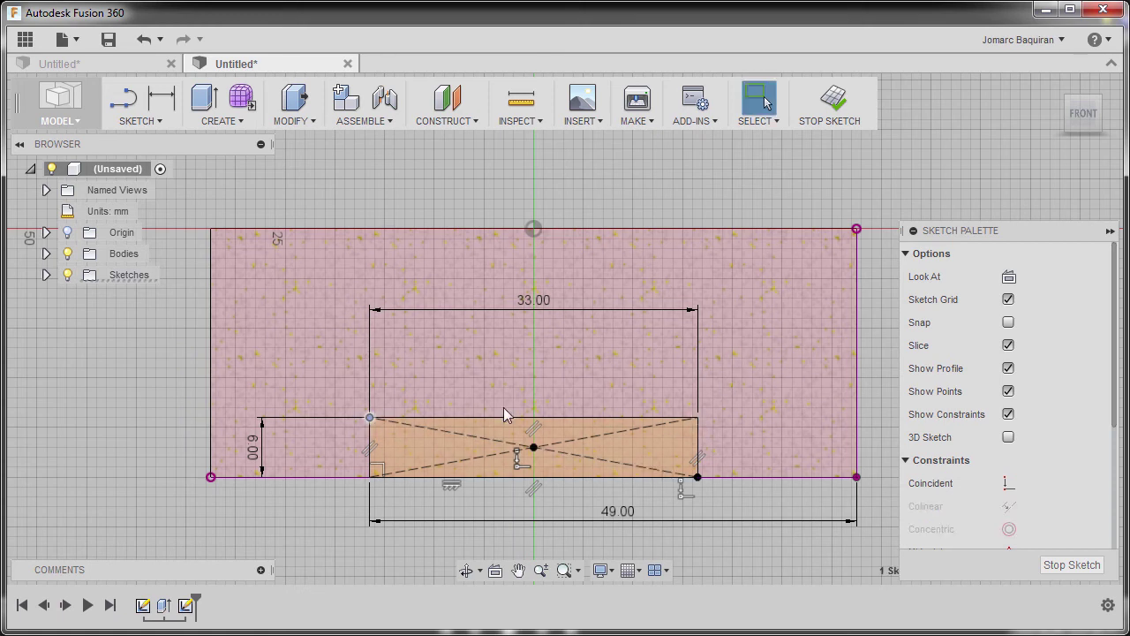
left_click(600, 417)
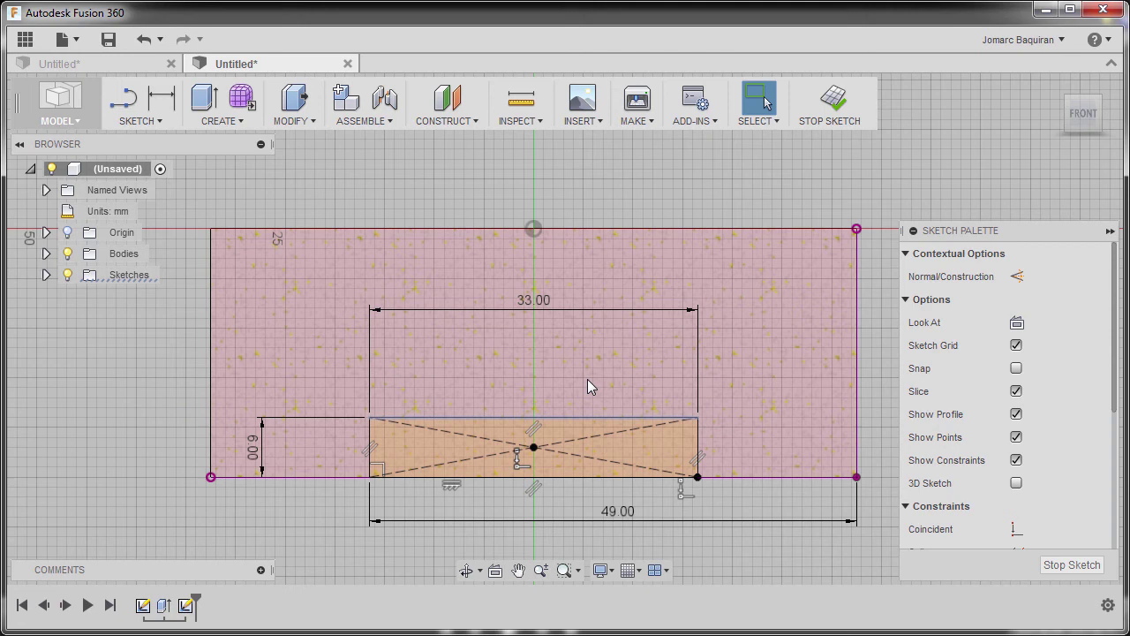
key("Escape")
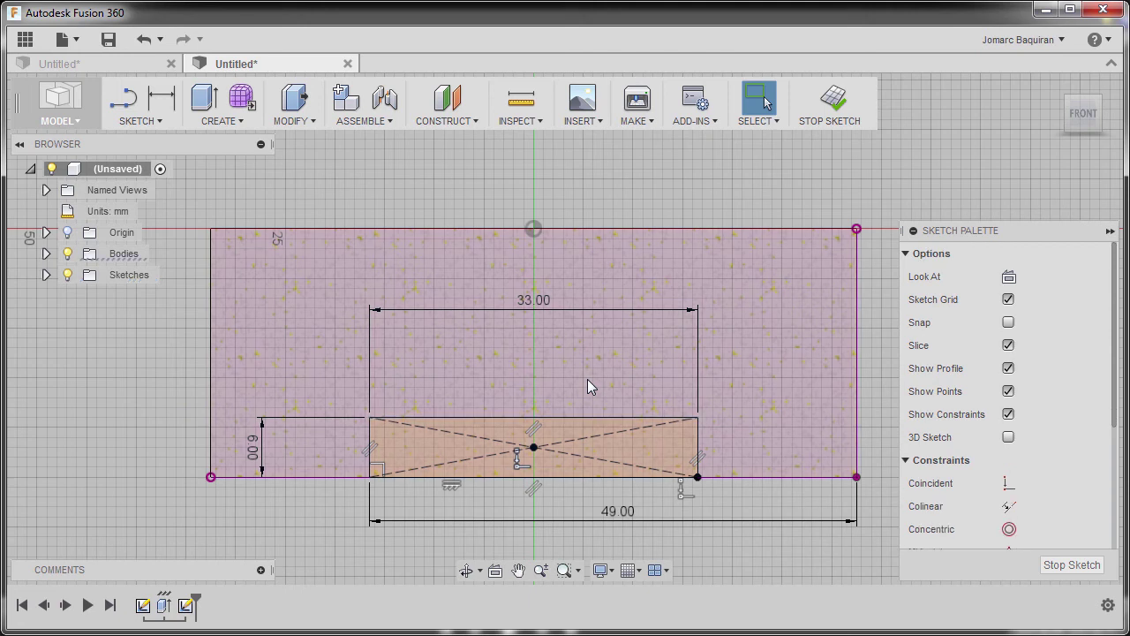
Start Extrude from the finished sketch, then clear the mistaken right-face pick and return to Home view
key("e")
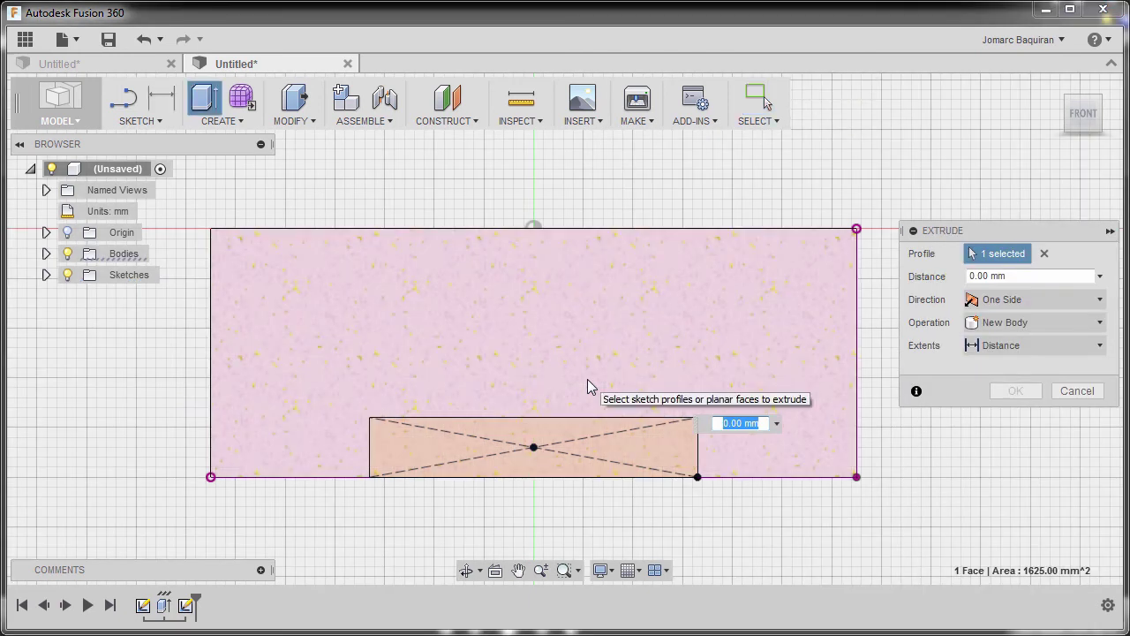
left_click(1056, 88)
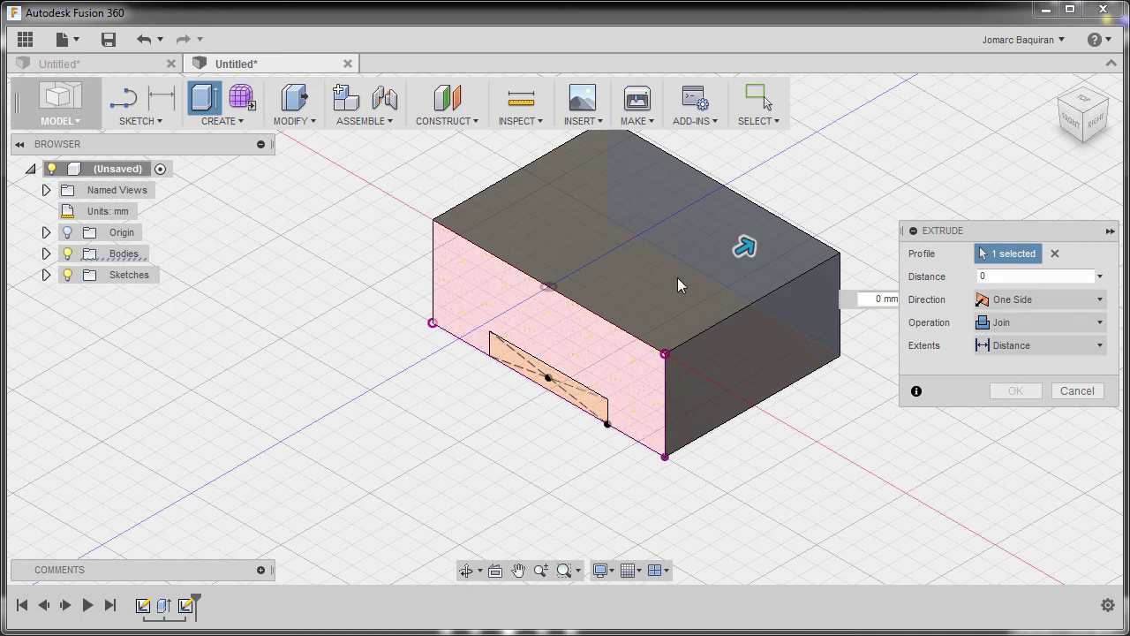
middle_click_drag(686, 286, 704, 395, "shift")
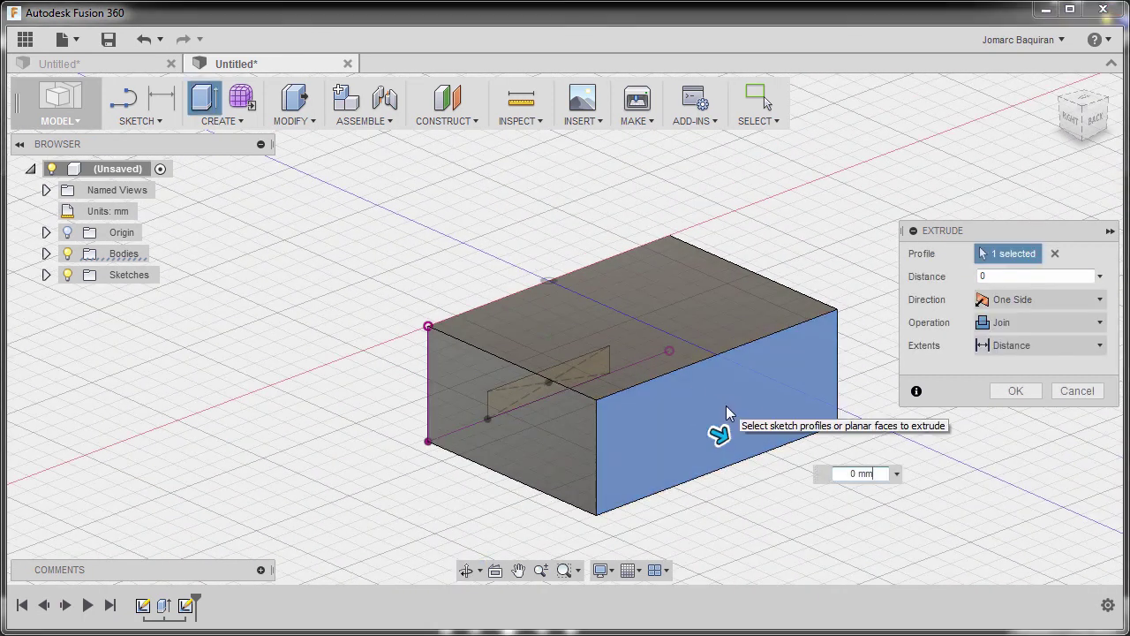
left_click(726, 405)
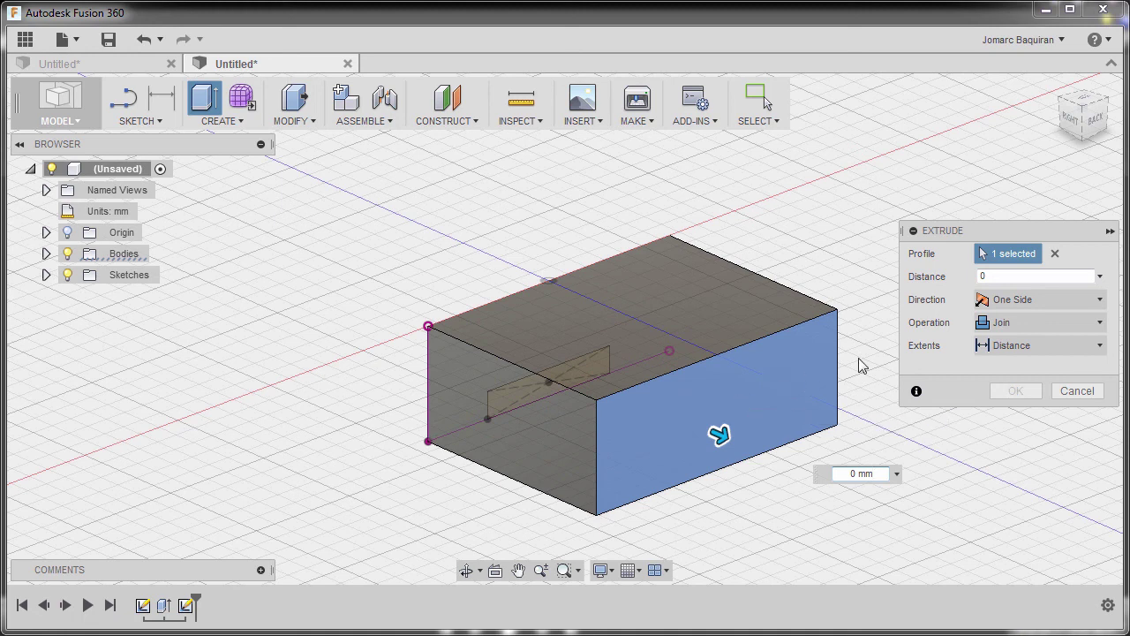
left_click(1055, 255)
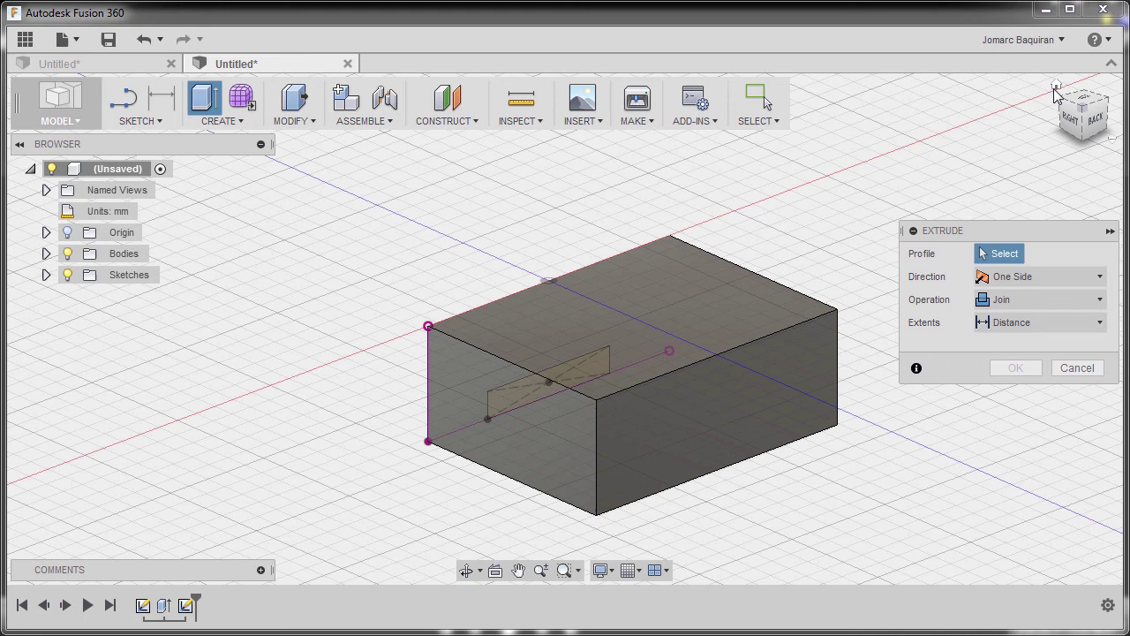
left_click(1057, 87)
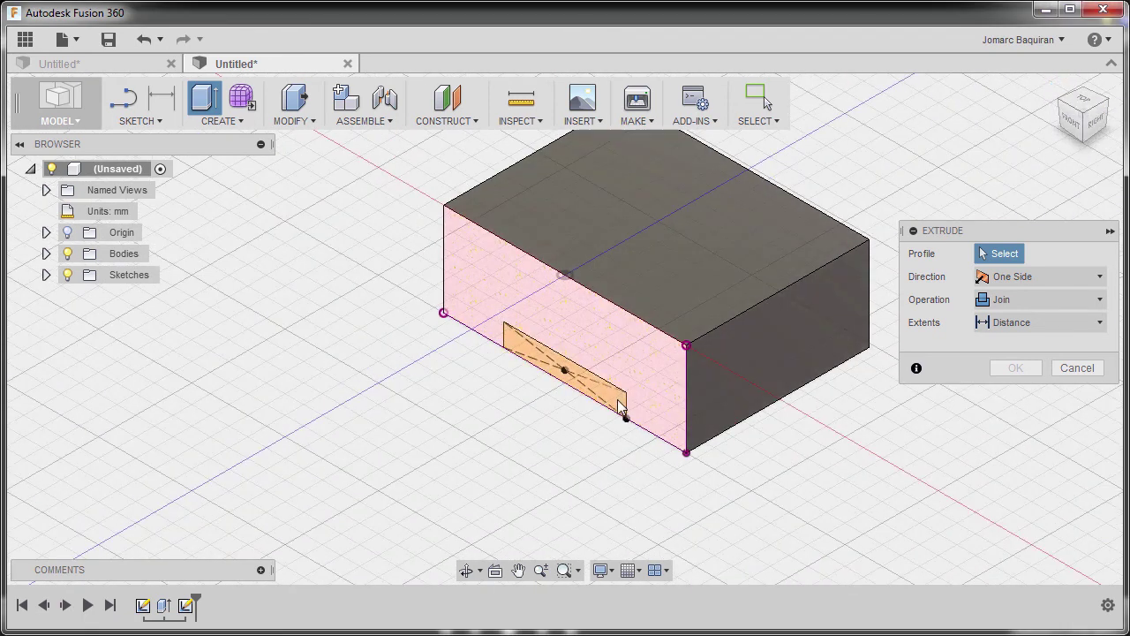
scroll(618, 402, "up", 4)
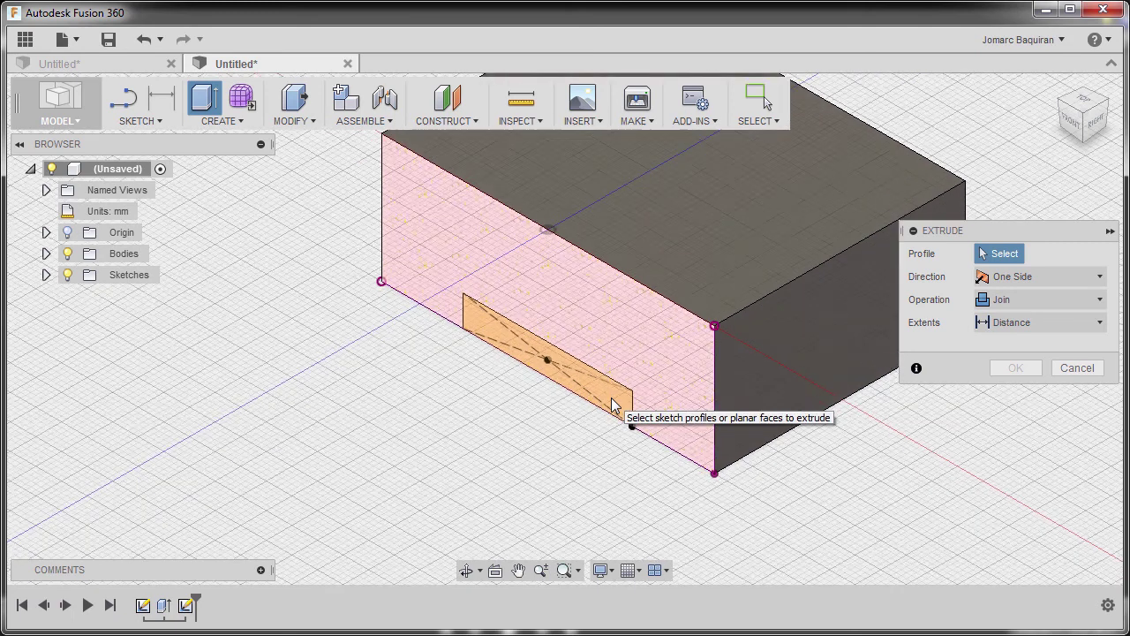
Extrude the slot profile as a Cut with Symmetric direction and All extents
left_click(608, 388)
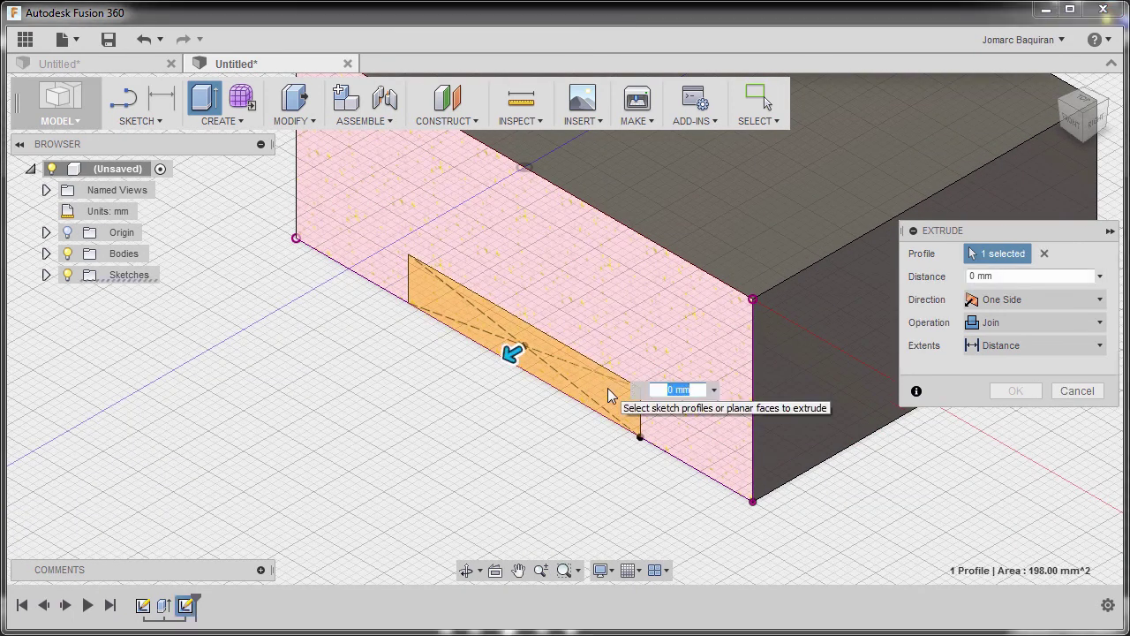
left_click(1013, 323)
left_click(1000, 366)
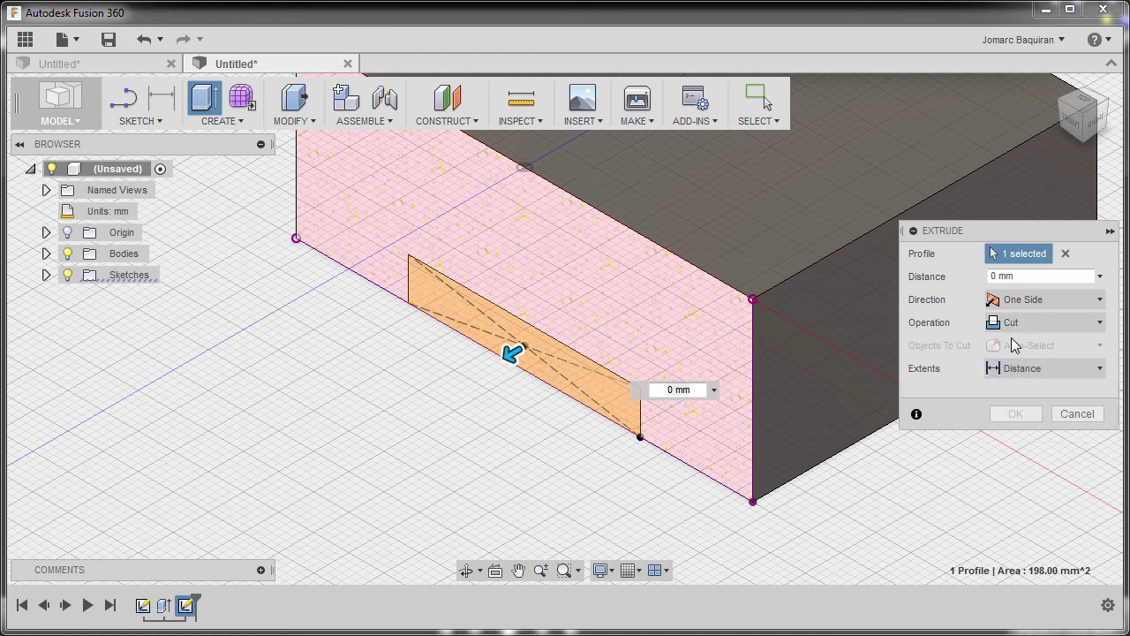
left_click(1037, 304)
left_click(1029, 366)
left_click(1029, 369)
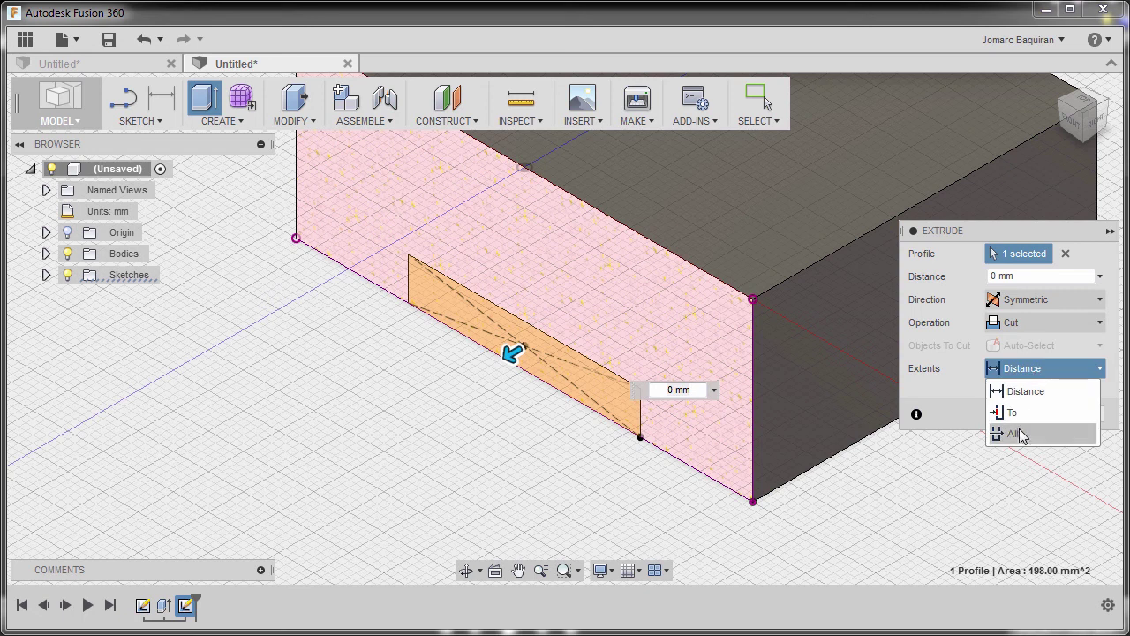
left_click(1015, 434)
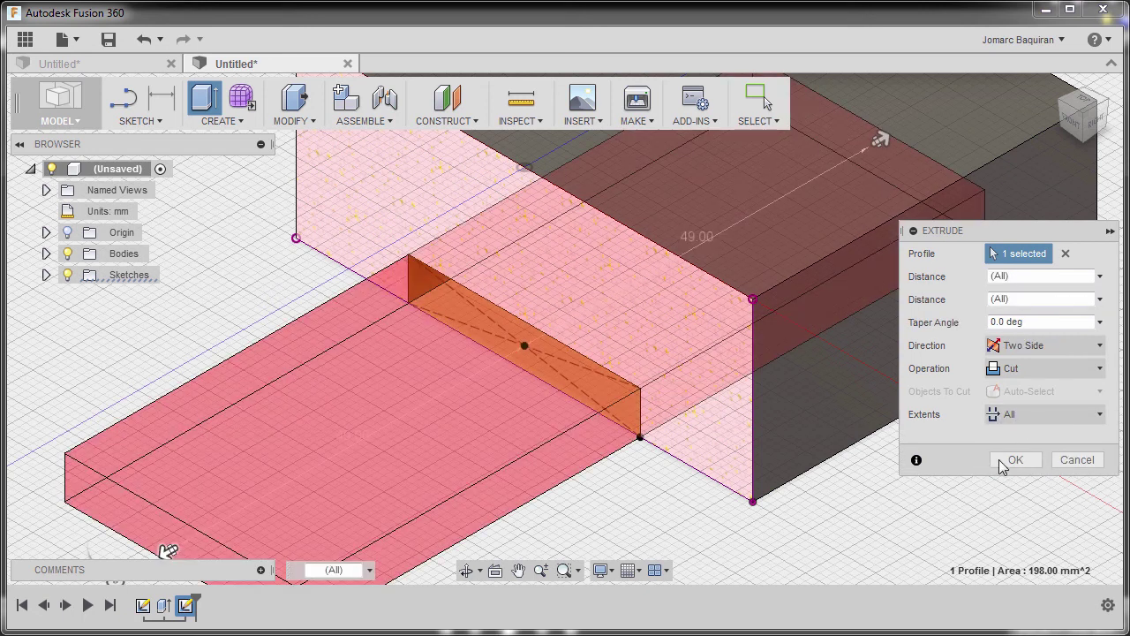
left_click(1016, 459)
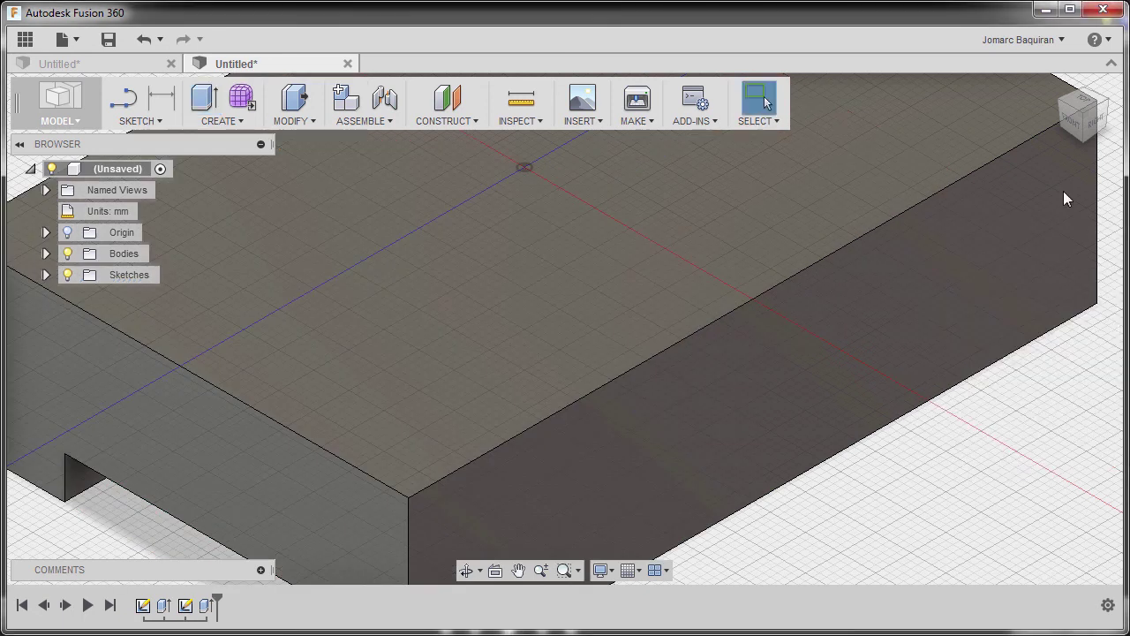